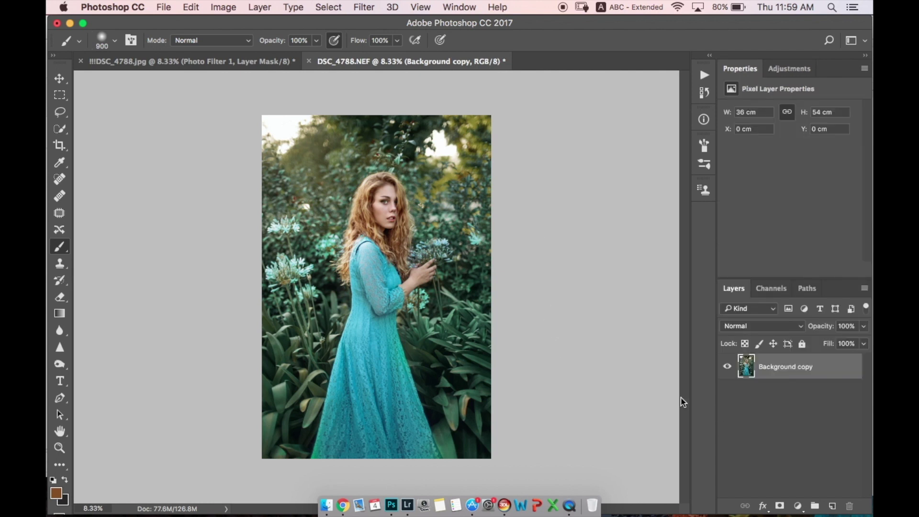
Bring the Background copy layer into 3D LUT Creator's RGB Matrix editor
click(504, 500)
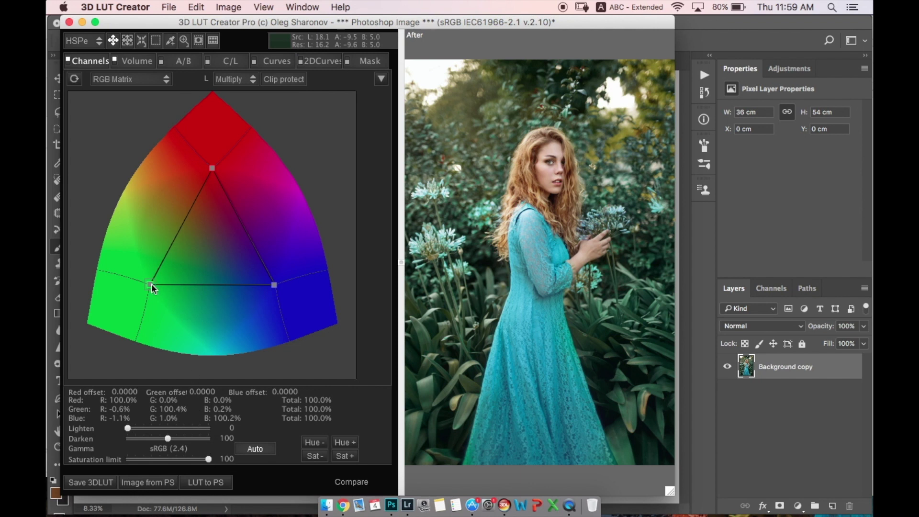
Pull the green and blue matrix primaries inward and save the look as green-blue.cube
drag(151, 284, 248, 224)
mouse_move(272, 285)
mouse_down()
mouse_move(239, 261)
mouse_move(250, 301)
mouse_move(259, 284)
mouse_move(271, 284)
mouse_move(260, 288)
mouse_up()
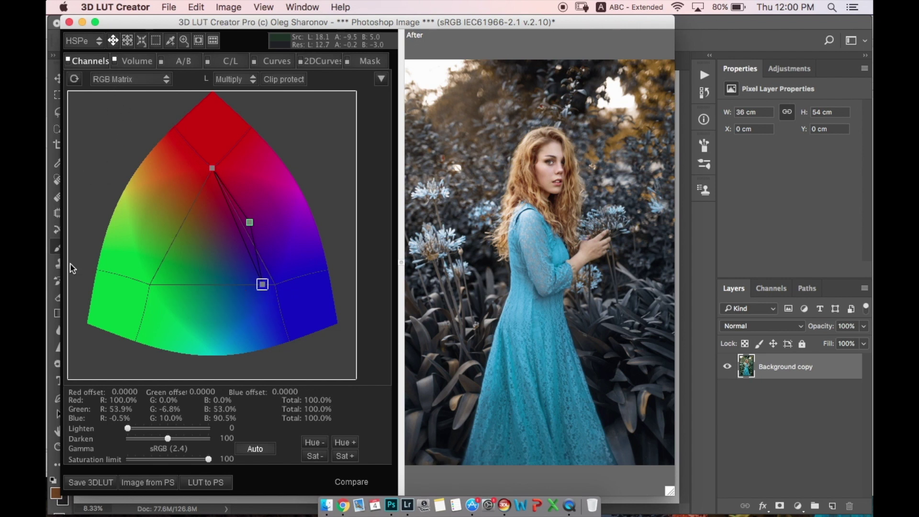
click(91, 481)
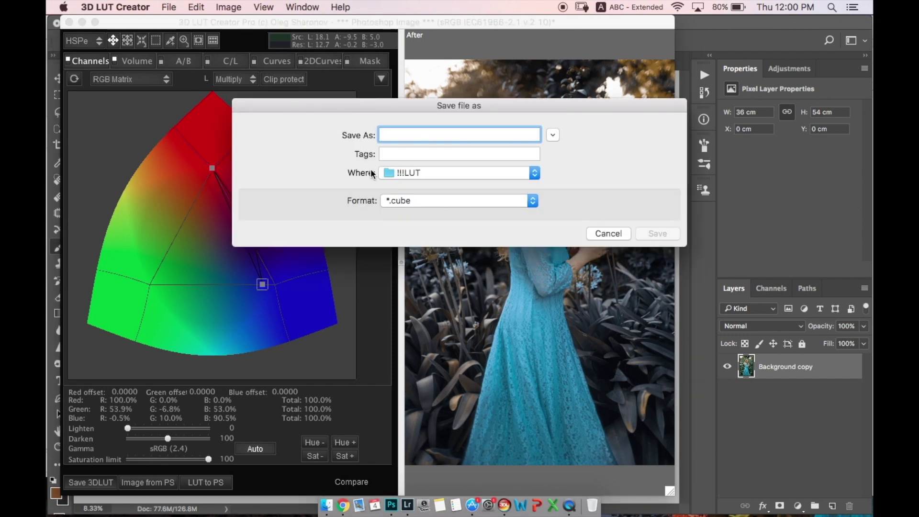
text(green-)
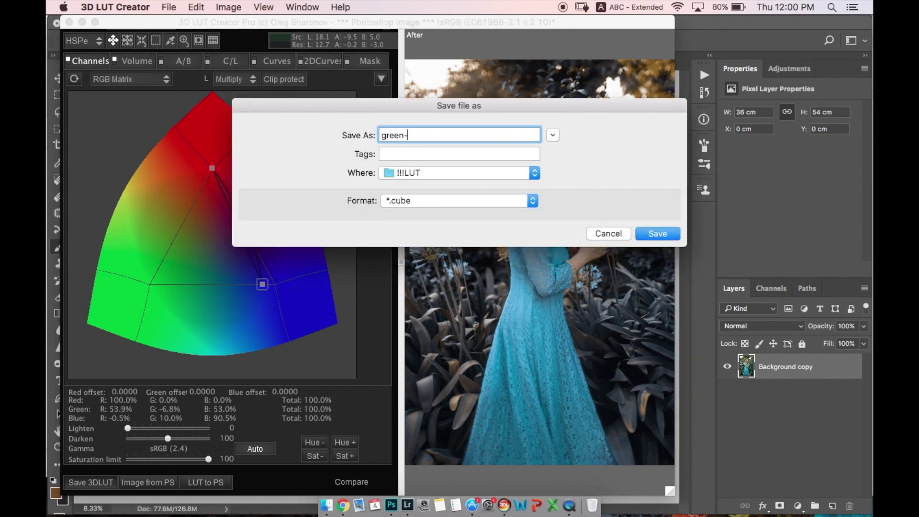
text(blue)
click(653, 233)
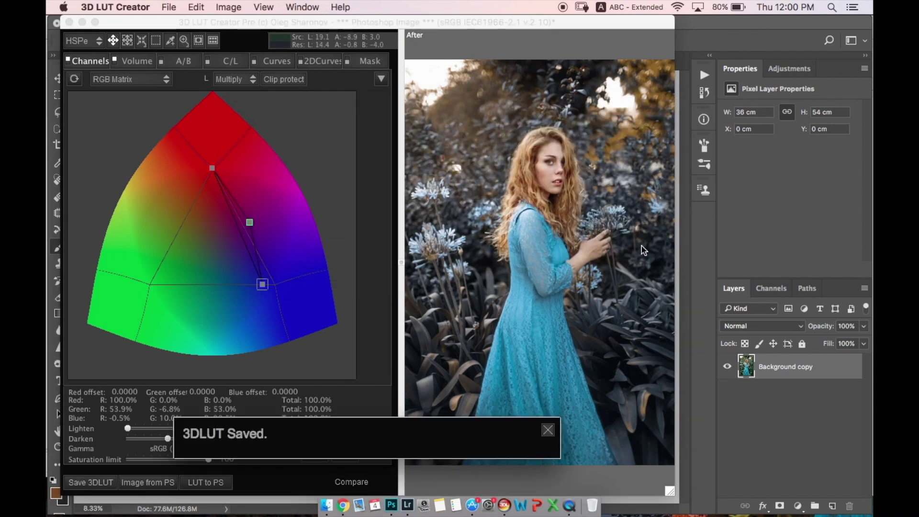
click(740, 183)
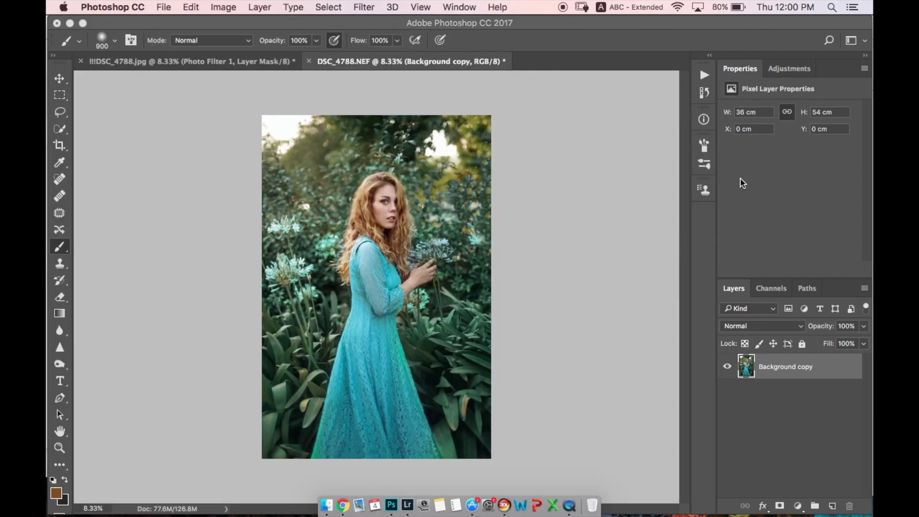
Add a Color Lookup layer loaded with green-blue.cube and toggle it to compare
click(781, 72)
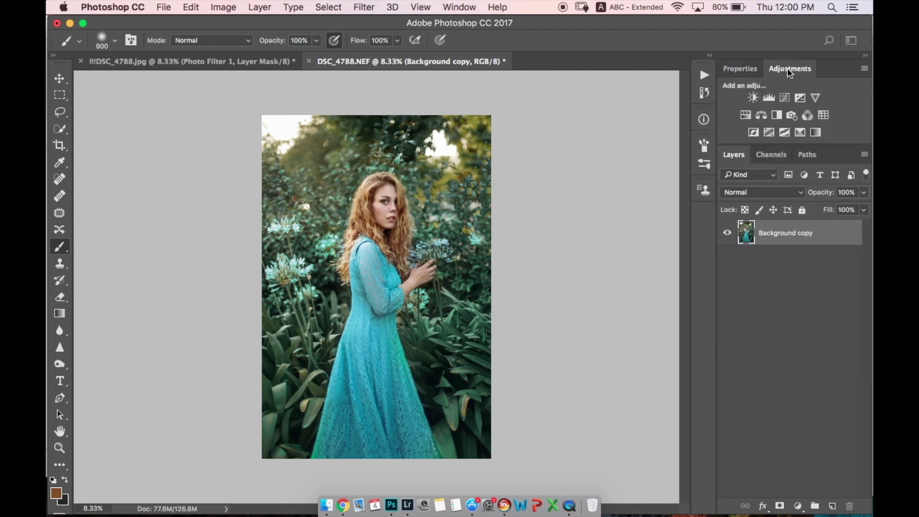
click(823, 115)
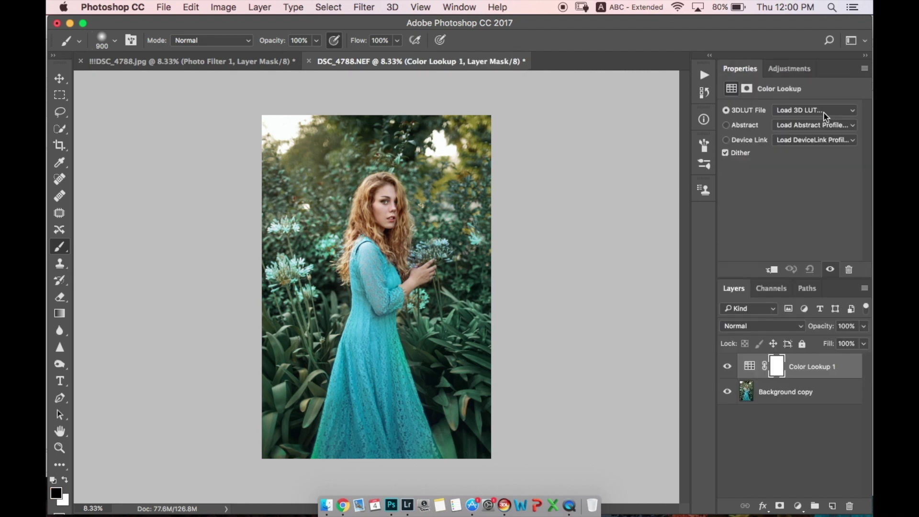
click(808, 111)
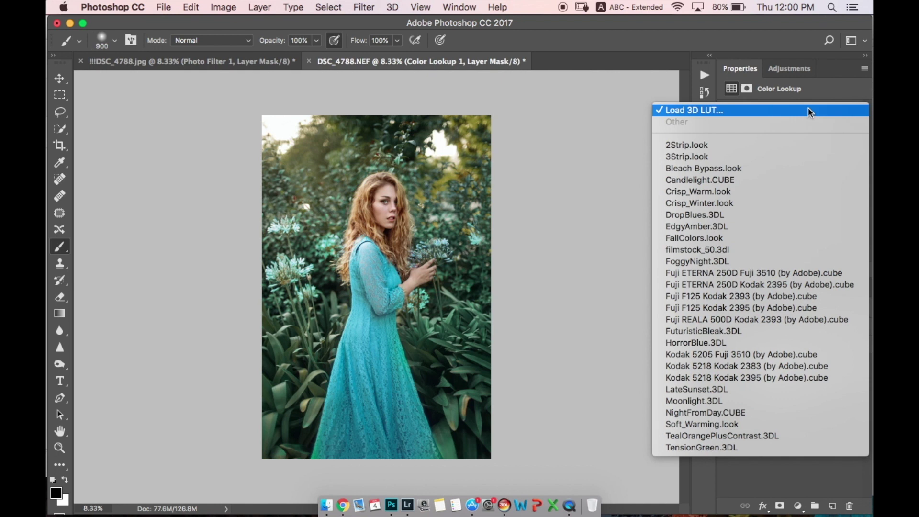
click(807, 110)
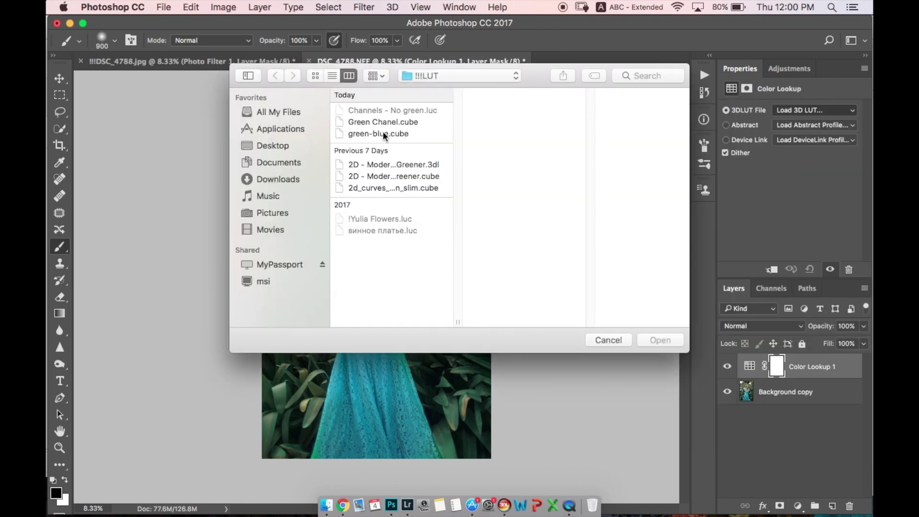
click(384, 133)
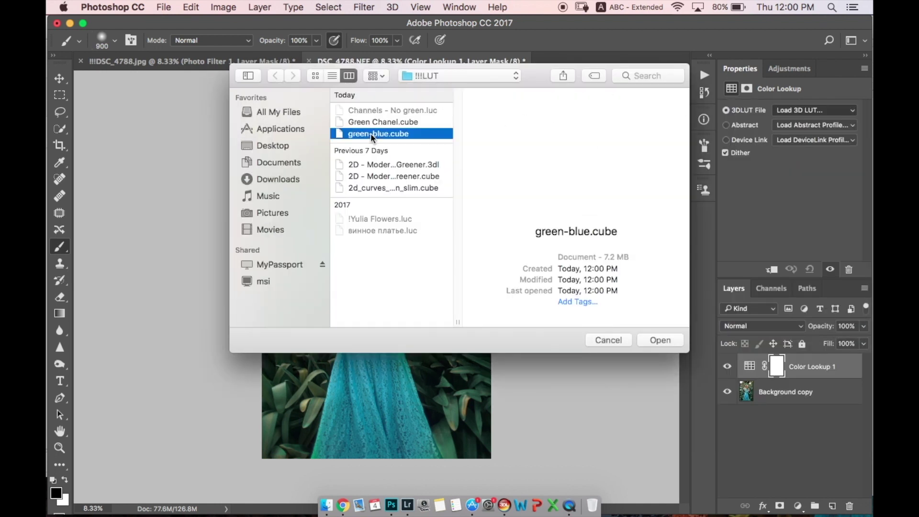
click(660, 341)
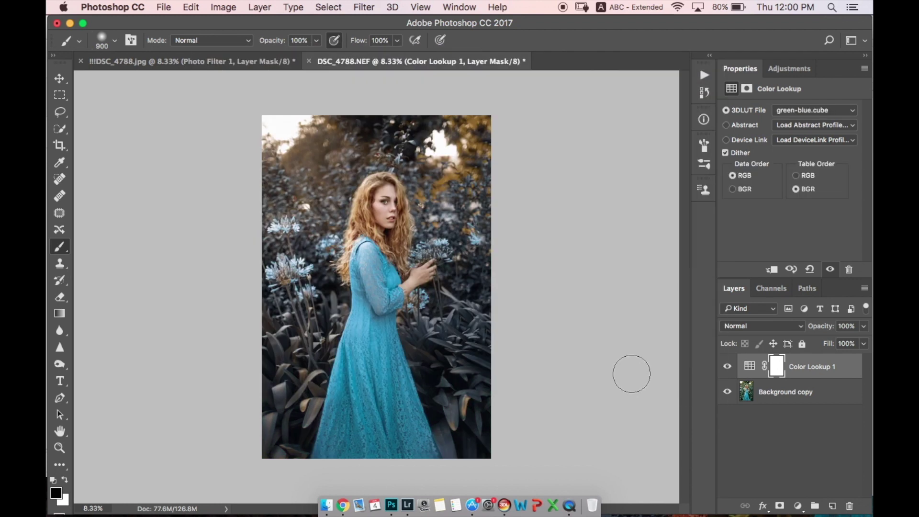
click(727, 369)
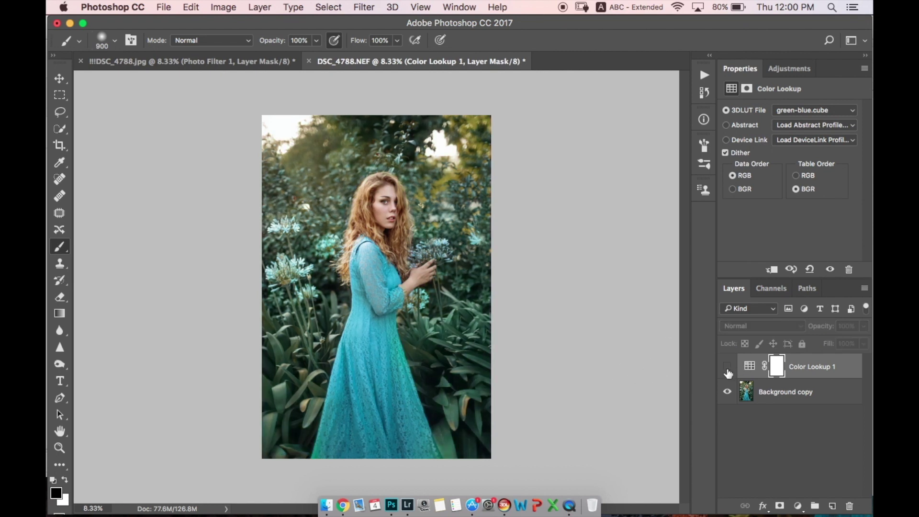
click(727, 371)
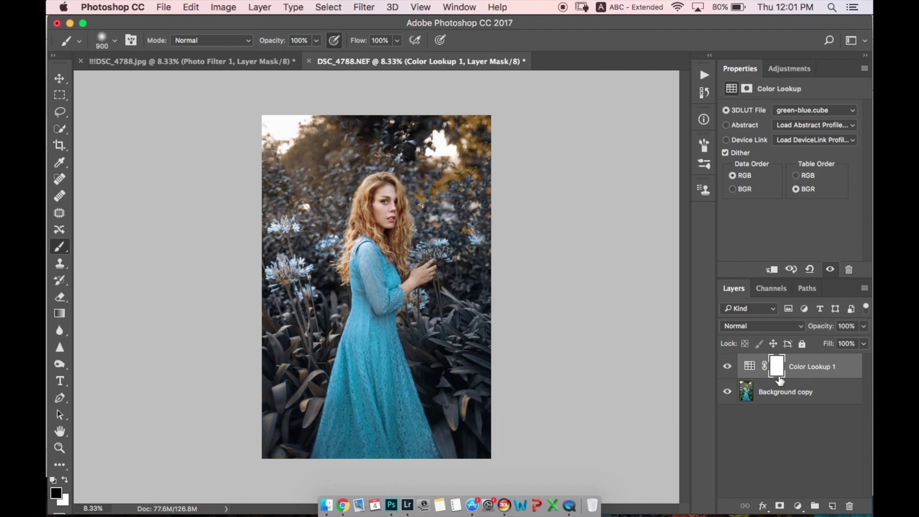
click(785, 72)
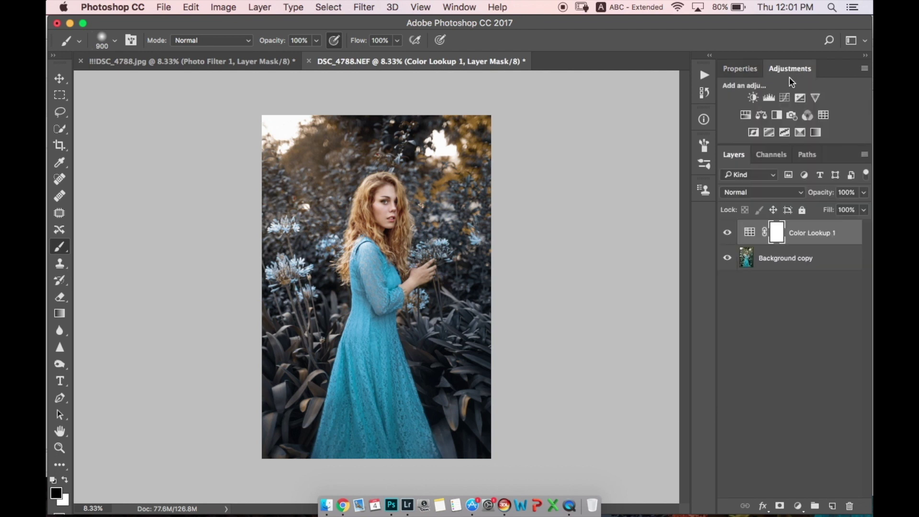
Add a Color Balance layer with midtones Cyan–Red +10 and Yellow–Blue −2, comparing on/off
click(761, 115)
drag(773, 138, 775, 140)
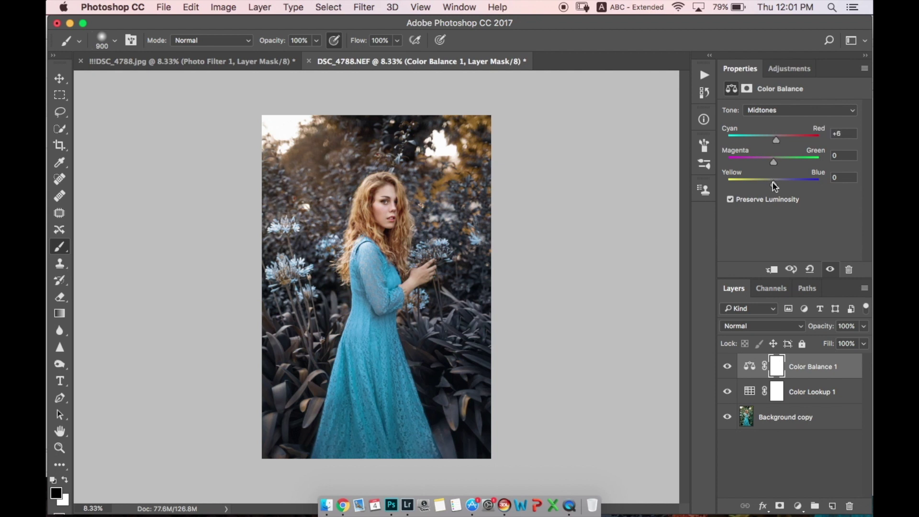
drag(772, 182, 770, 183)
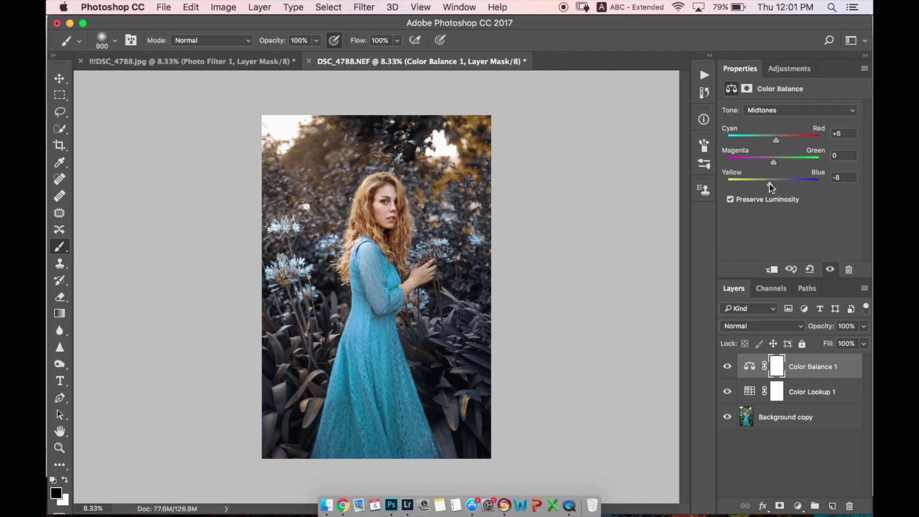
click(727, 367)
click(729, 369)
drag(771, 184, 773, 183)
drag(776, 138, 779, 140)
click(729, 367)
click(728, 367)
click(793, 70)
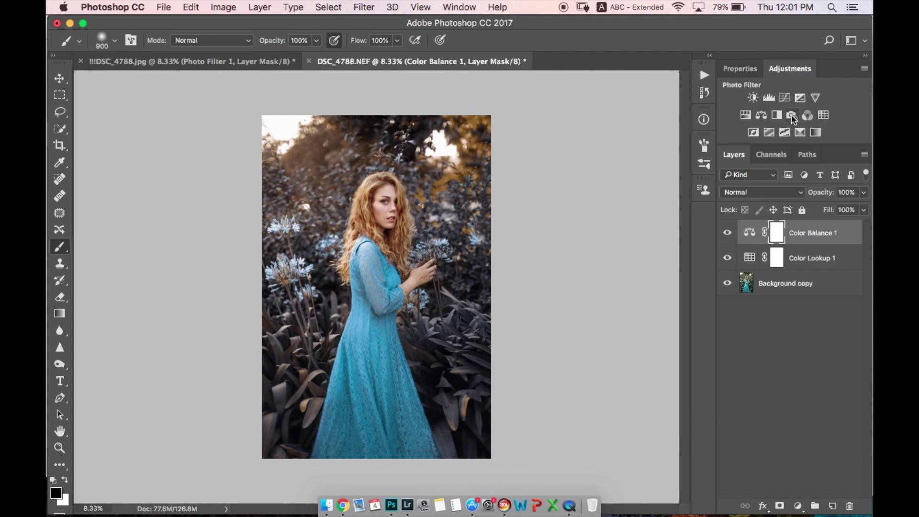
Add a Photo Filter layer with a cyan colour at hue 185
click(795, 120)
click(766, 138)
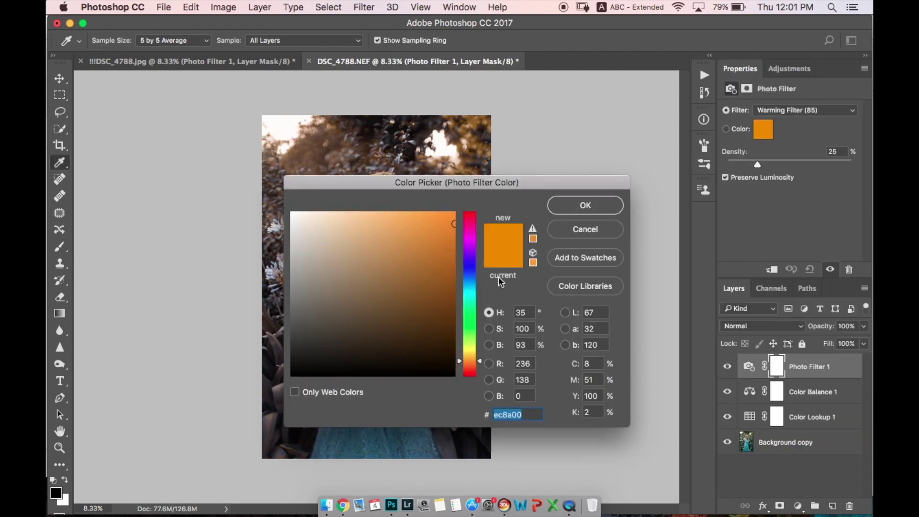
click(475, 290)
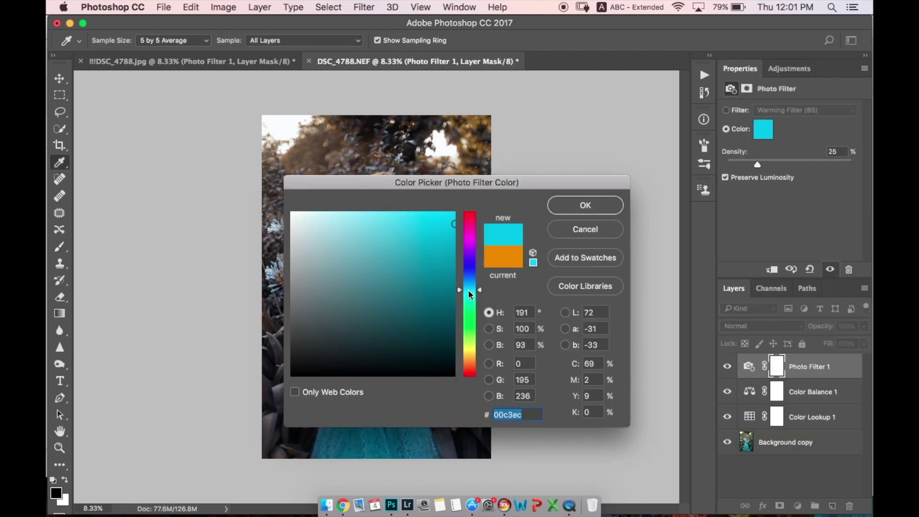
click(470, 292)
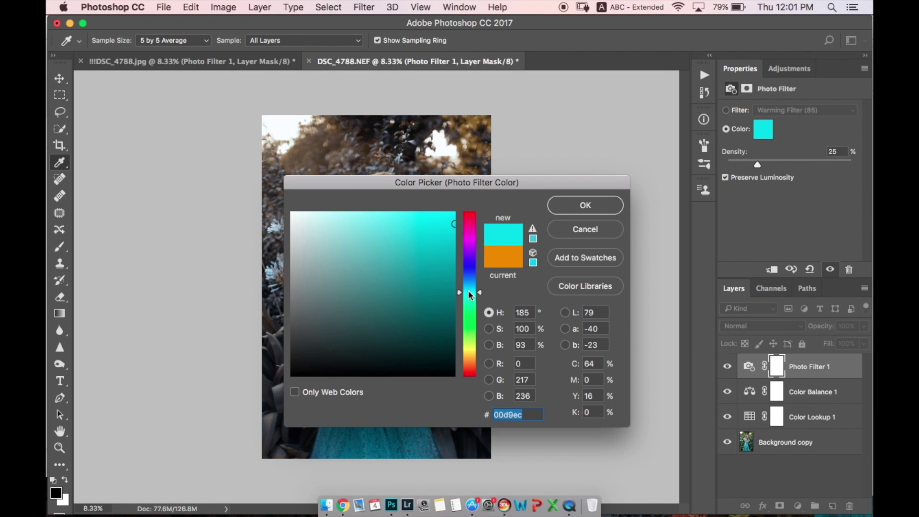
click(580, 209)
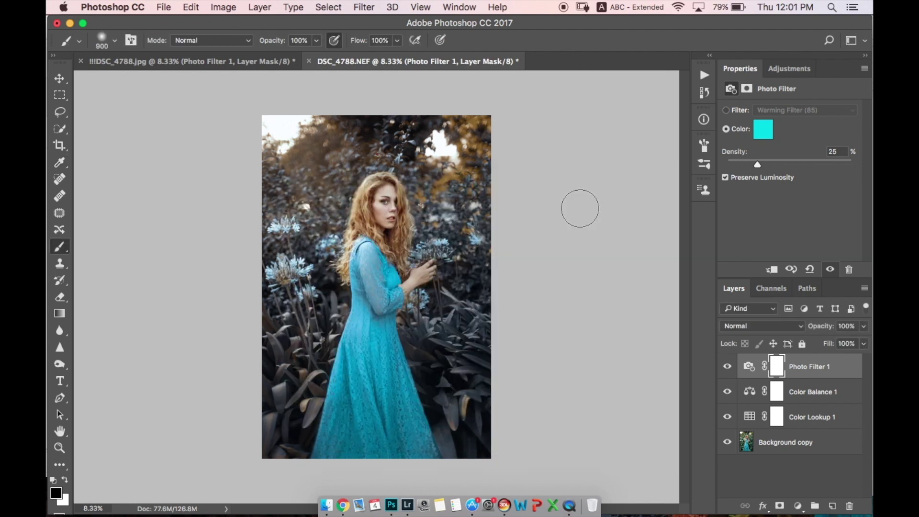
click(727, 366)
click(727, 367)
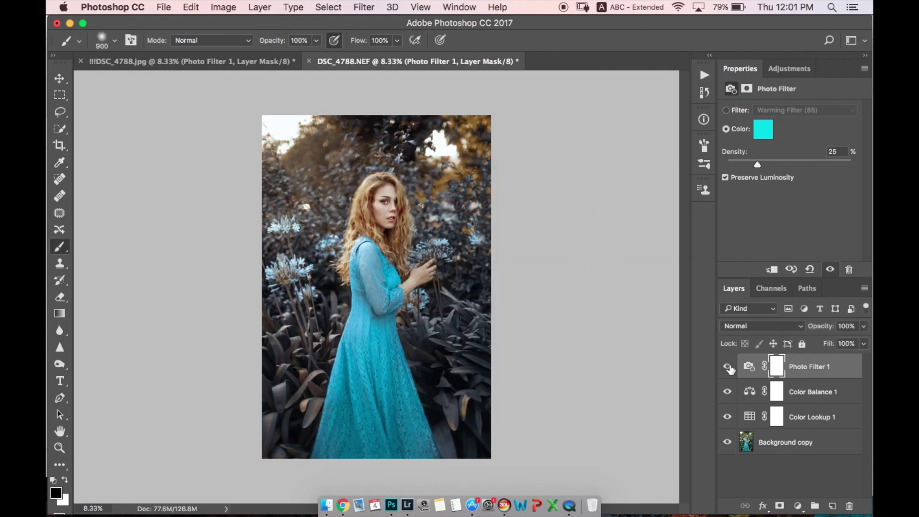
Apply Image from Background copy in Normal blending into the Photo Filter's mask
click(776, 366)
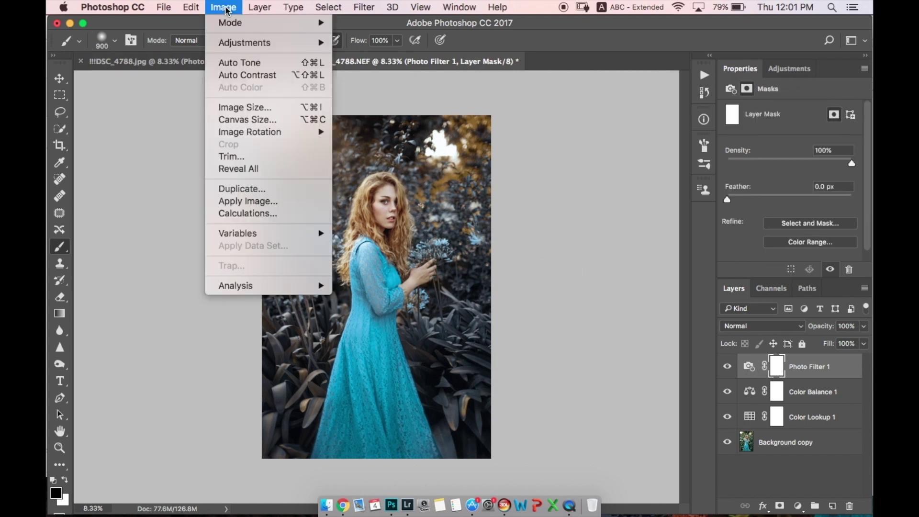
click(248, 202)
click(551, 154)
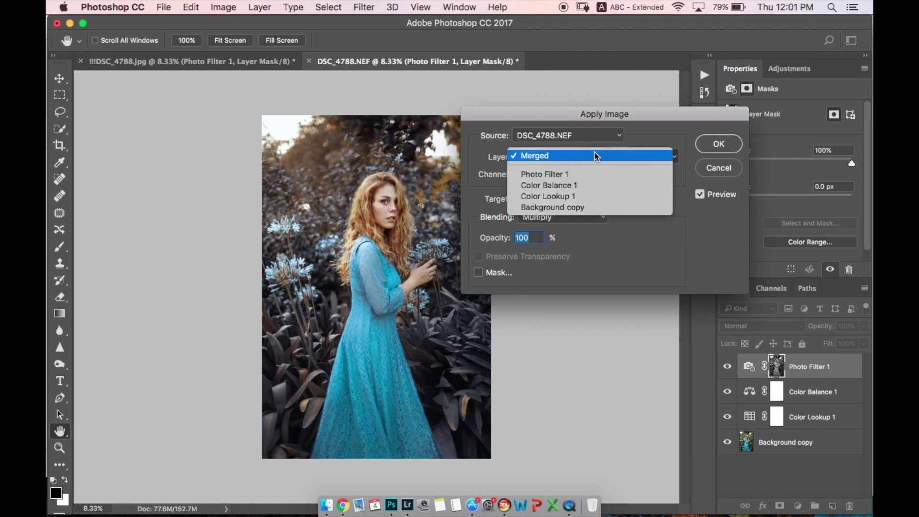
click(574, 208)
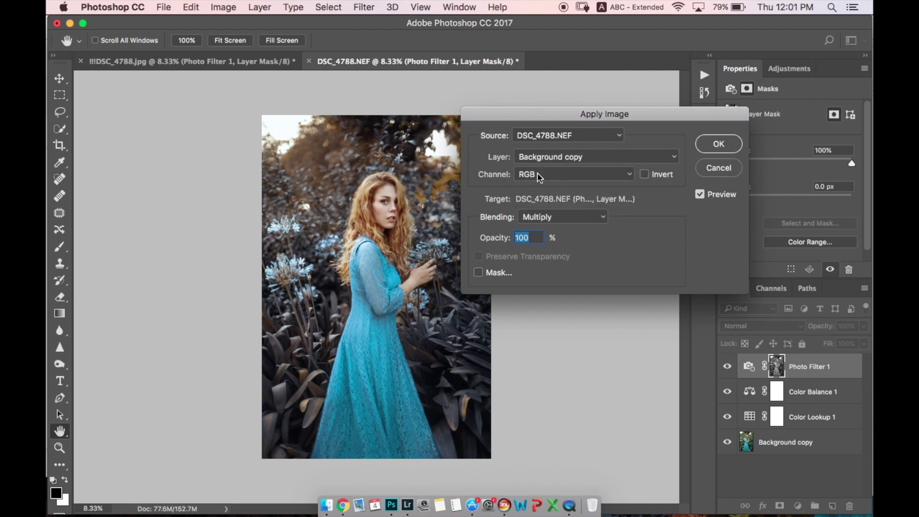
click(549, 215)
click(545, 185)
click(718, 144)
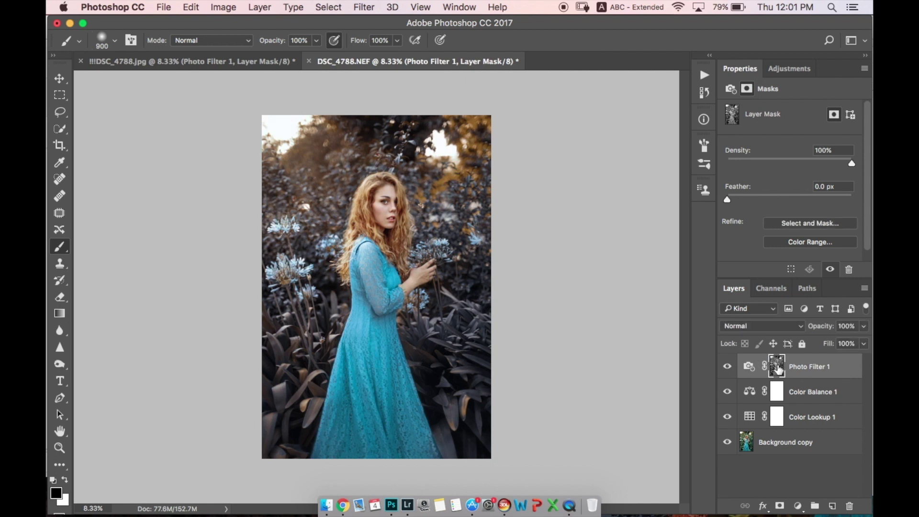
Lower the Photo Filter opacity to 87% and compare against the original photo
click(864, 327)
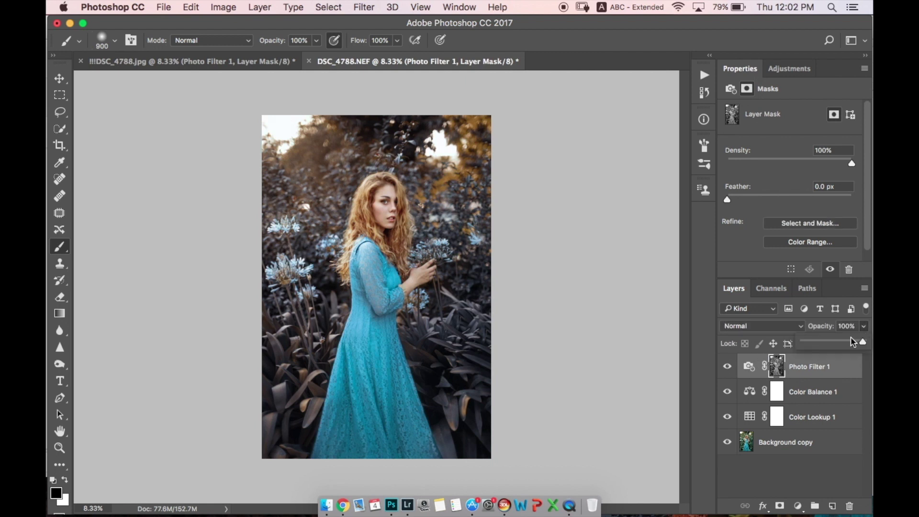
drag(853, 342, 853, 343)
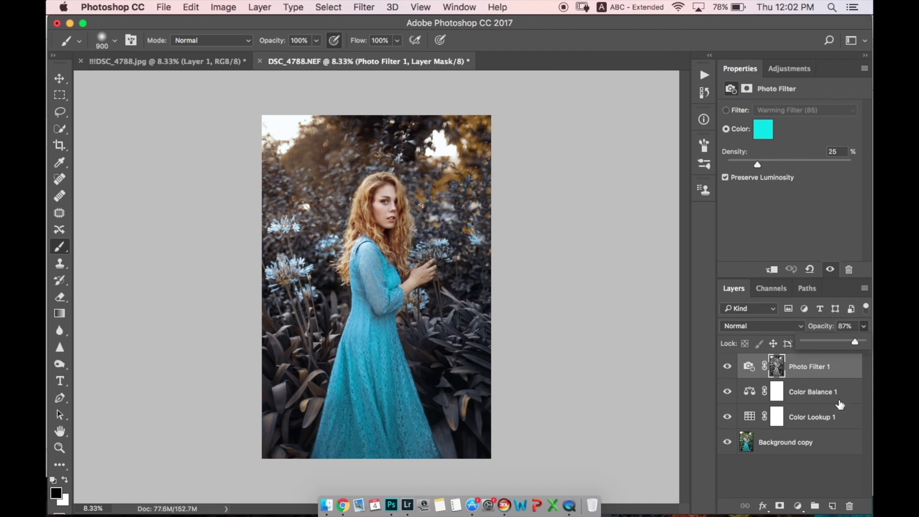
alt+click(726, 442)
alt+click(727, 442)
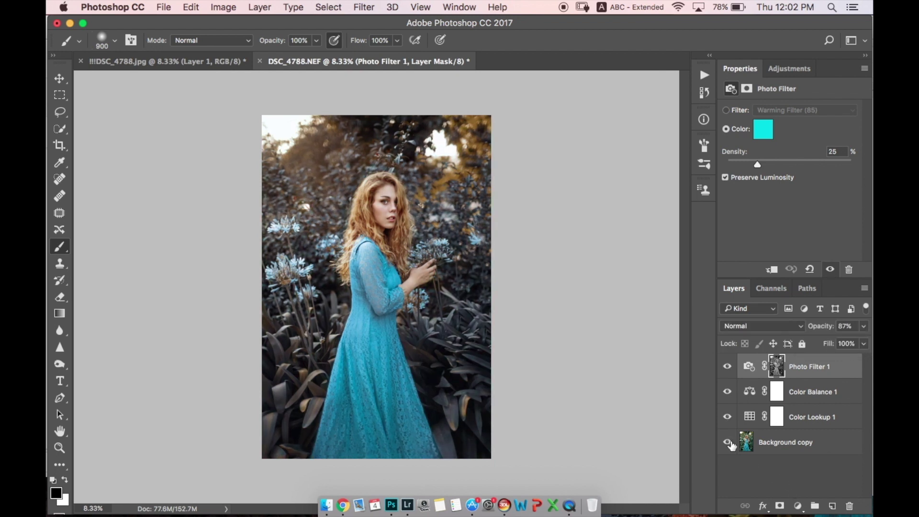
Add a Gradient Fill layer with its two stops recoloured light tan and peach
click(798, 506)
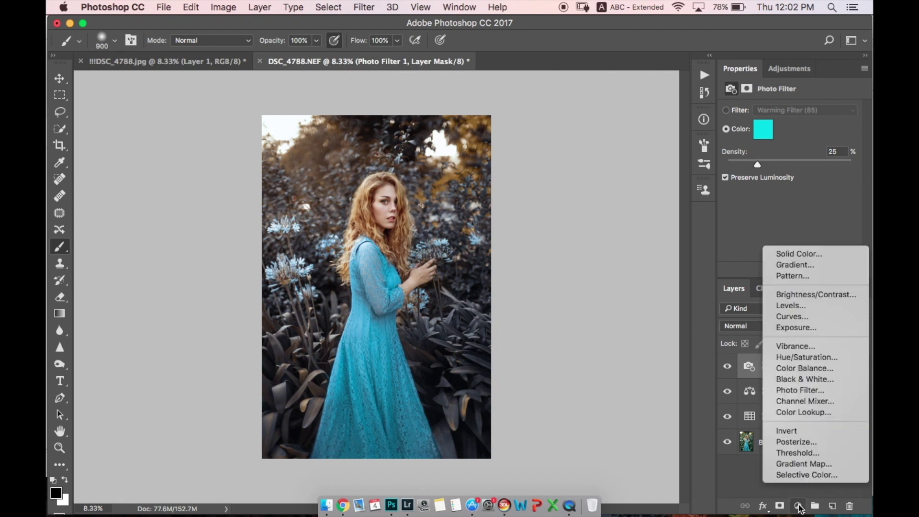
click(800, 266)
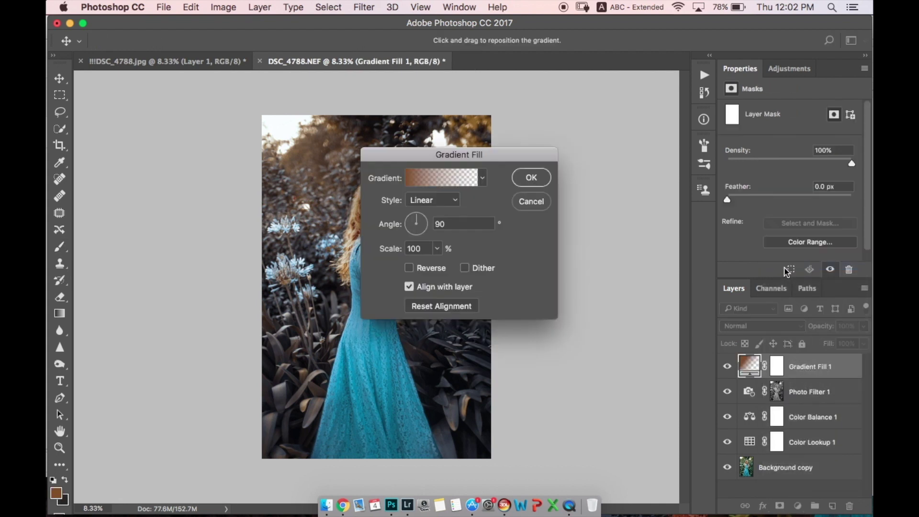
click(413, 185)
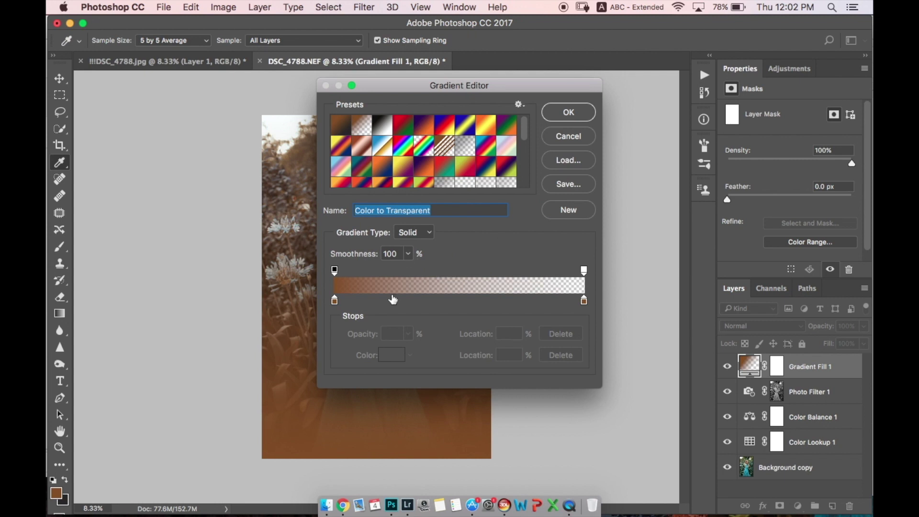
click(334, 301)
click(386, 355)
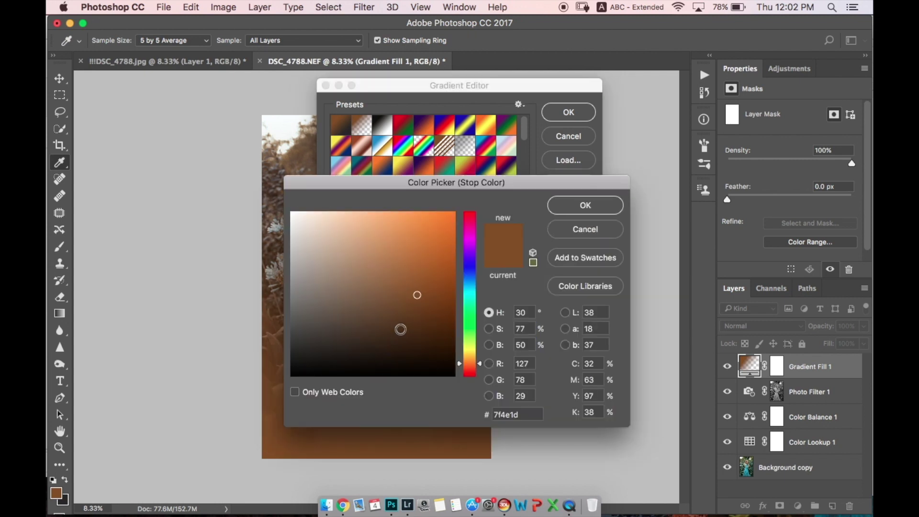
click(350, 240)
click(470, 351)
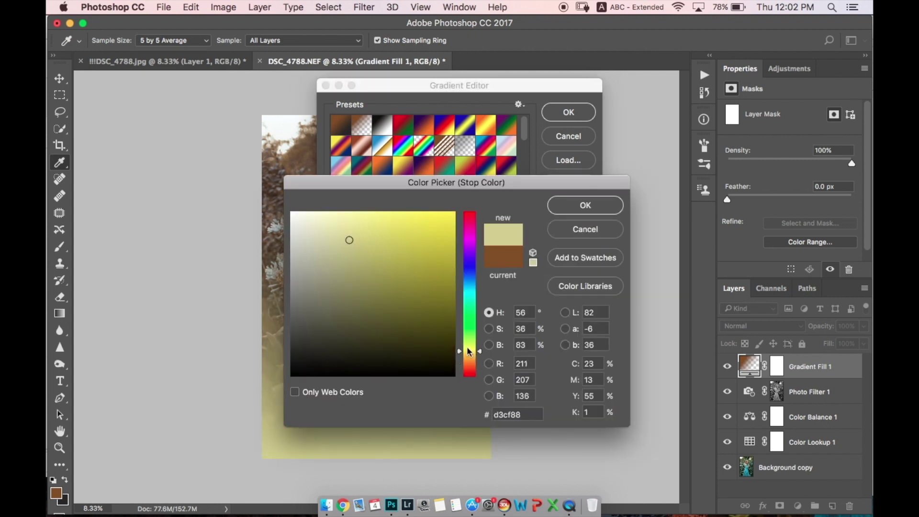
click(385, 259)
click(470, 358)
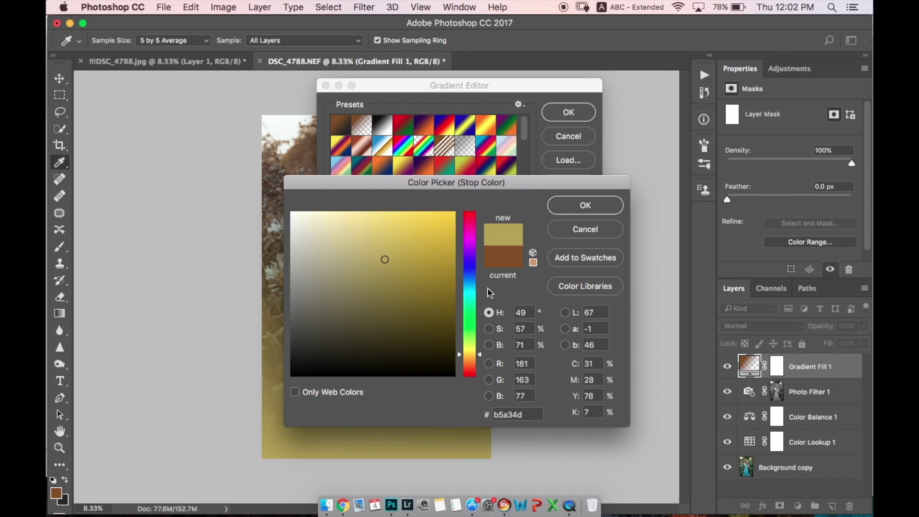
click(581, 206)
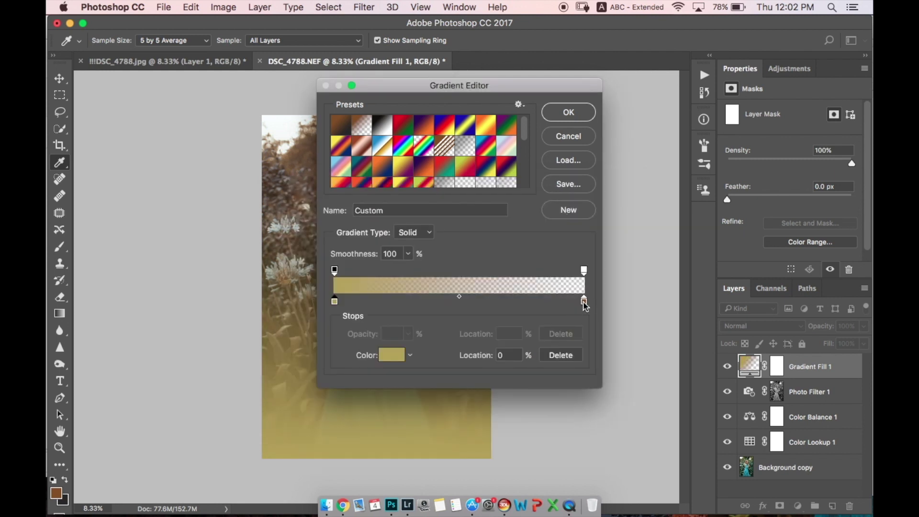
click(583, 300)
click(390, 355)
click(352, 226)
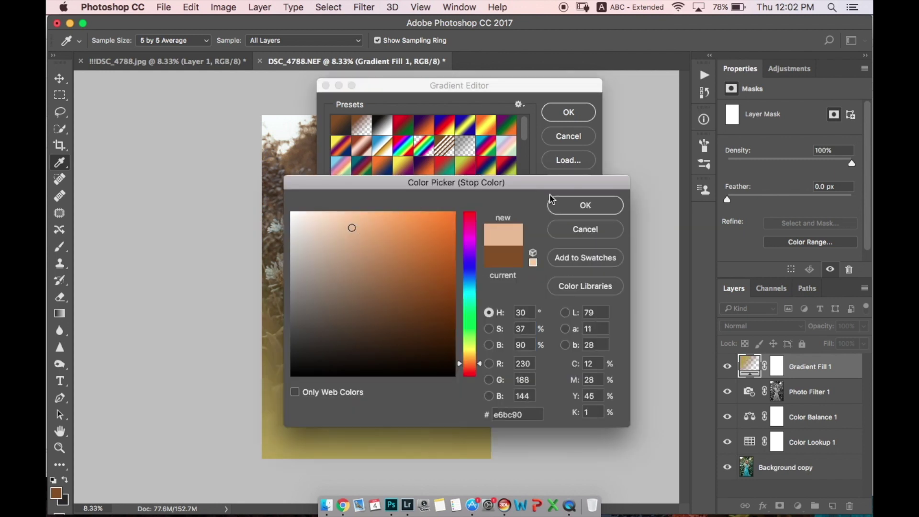
click(575, 209)
click(569, 113)
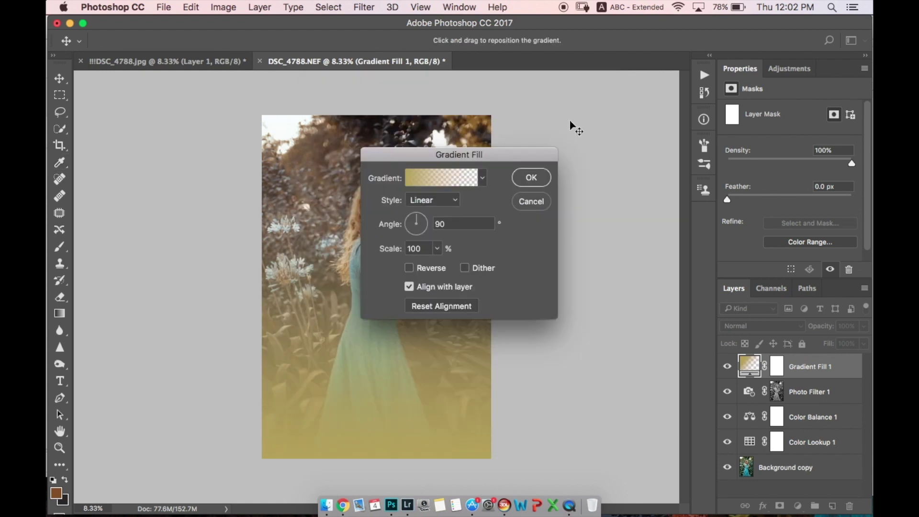
Make the gradient a Diamond style and move its centre to the top-left
click(440, 196)
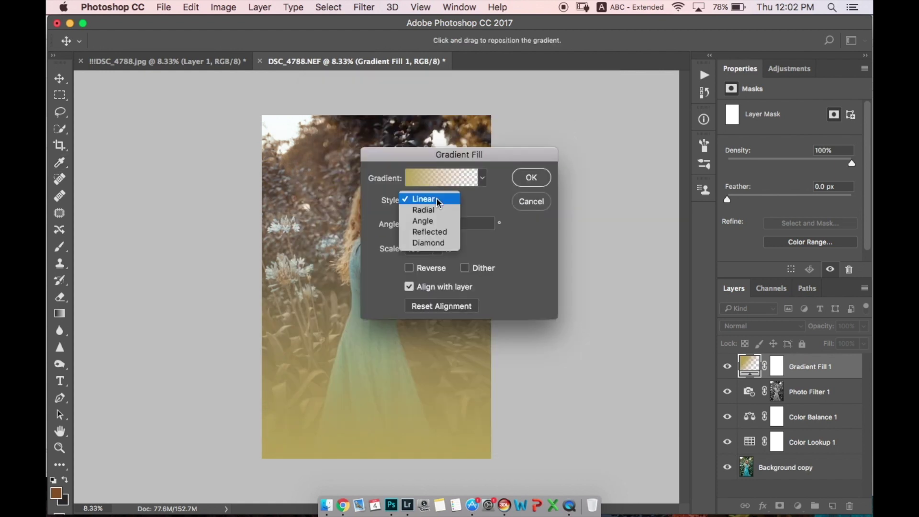
click(431, 240)
drag(344, 277, 254, 103)
Change the gradient's left stop to a pale yellow
click(424, 172)
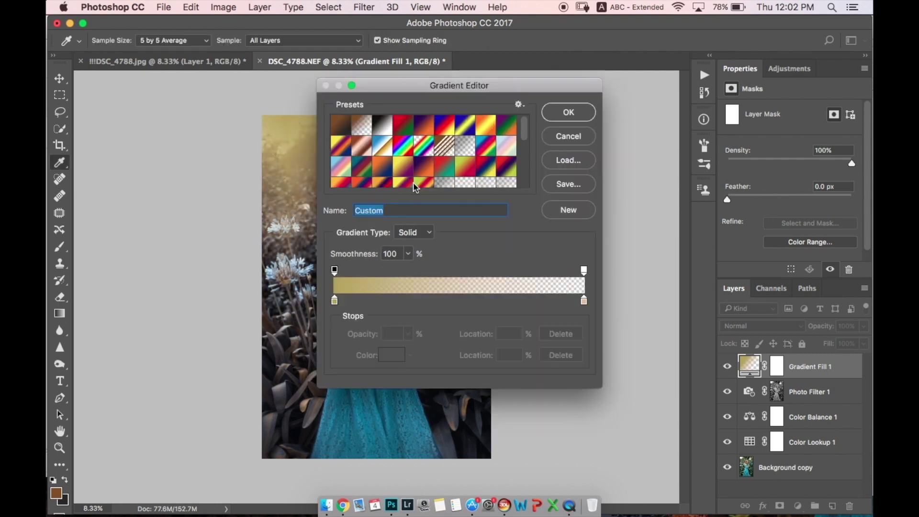
click(335, 300)
click(392, 357)
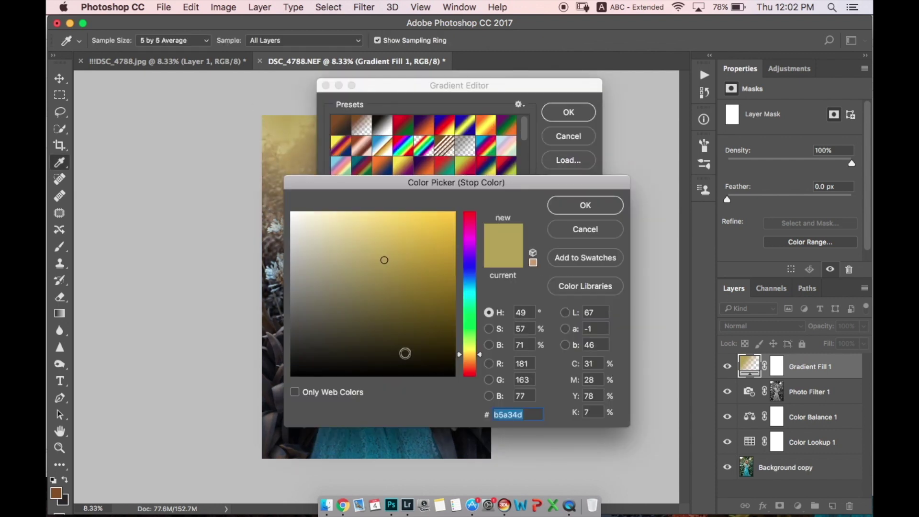
drag(434, 238, 455, 211)
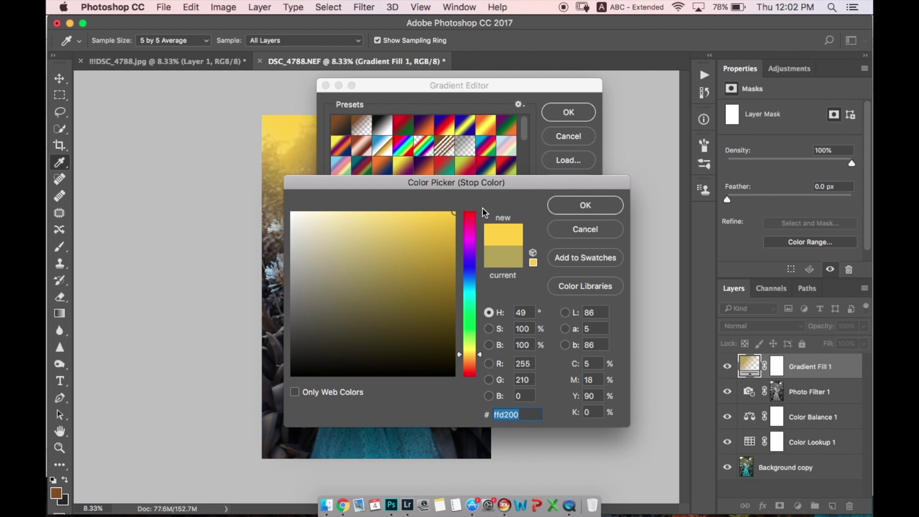
click(471, 359)
drag(473, 358, 473, 353)
drag(414, 212, 397, 212)
click(350, 212)
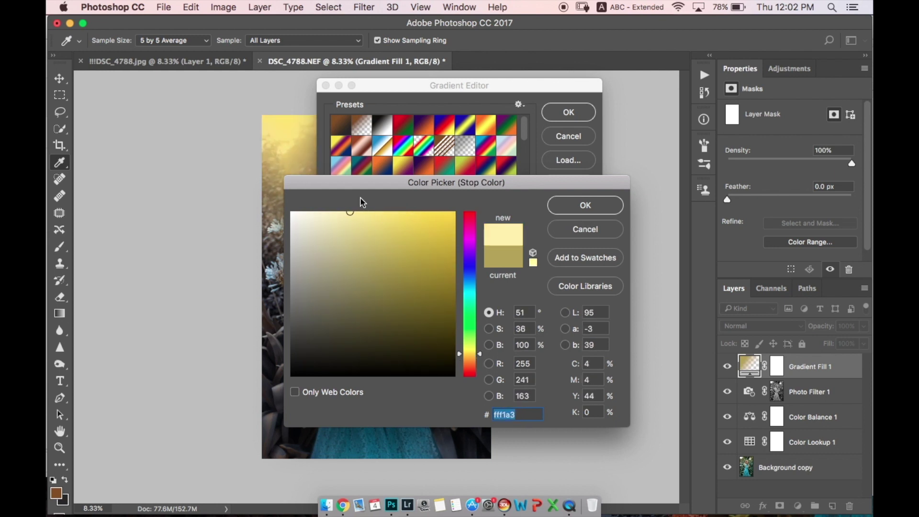
click(378, 212)
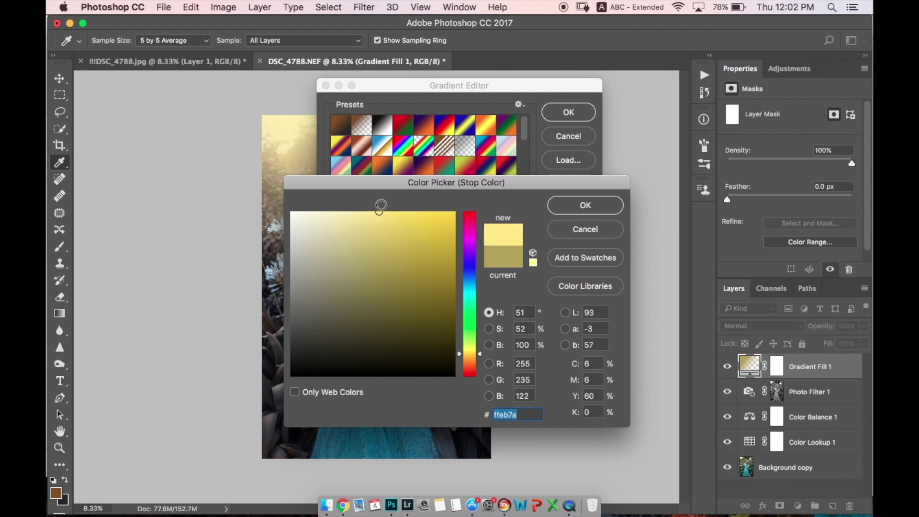
click(585, 204)
click(575, 111)
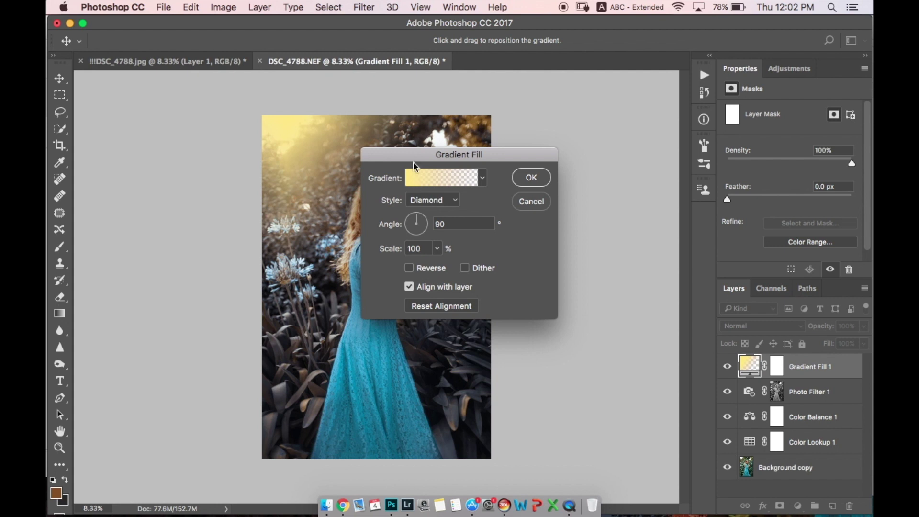
Place the glow in the top-left corner at 37.57° angle and 111% scale, then apply
drag(412, 162, 497, 148)
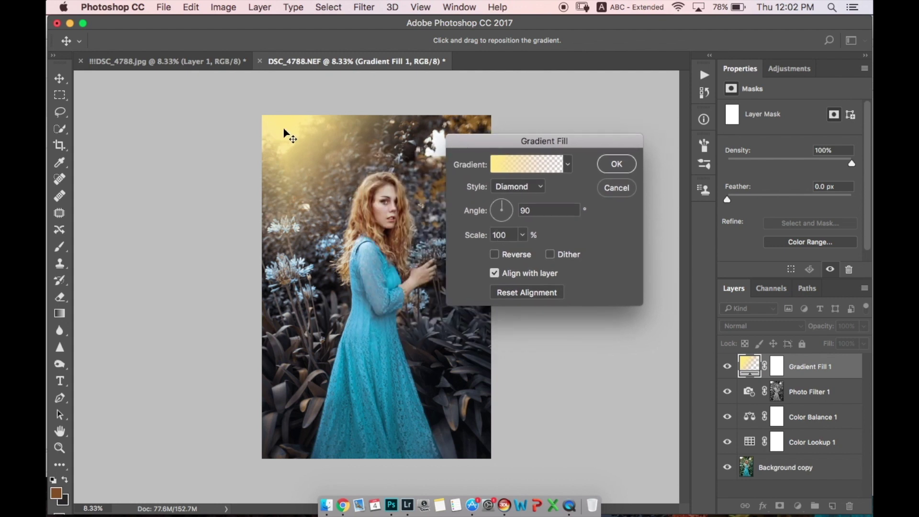
drag(287, 133, 293, 126)
drag(506, 207, 513, 207)
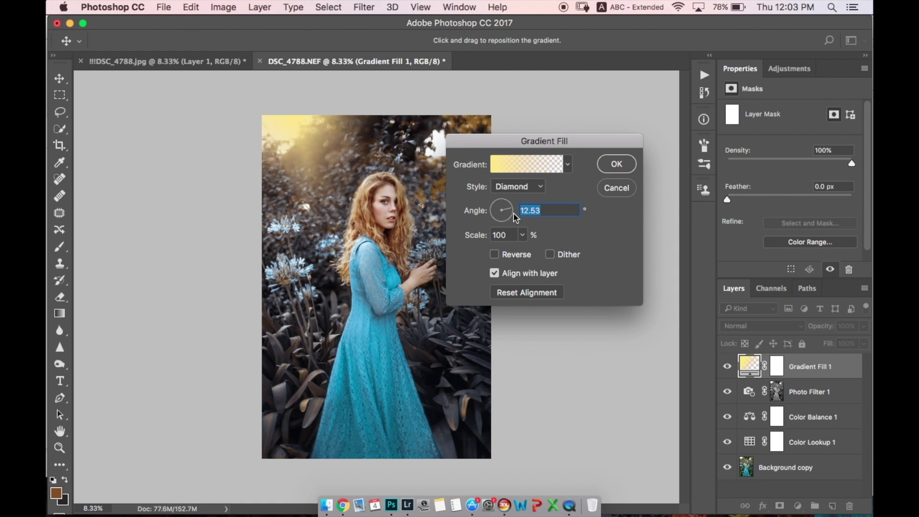
drag(512, 211, 510, 206)
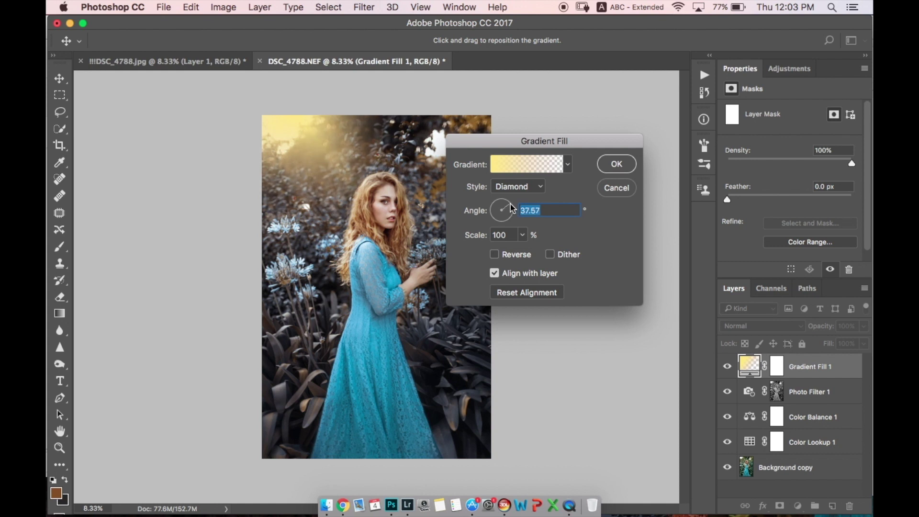
mouse_move(300, 126)
mouse_down()
mouse_move(282, 128)
mouse_move(284, 121)
mouse_up()
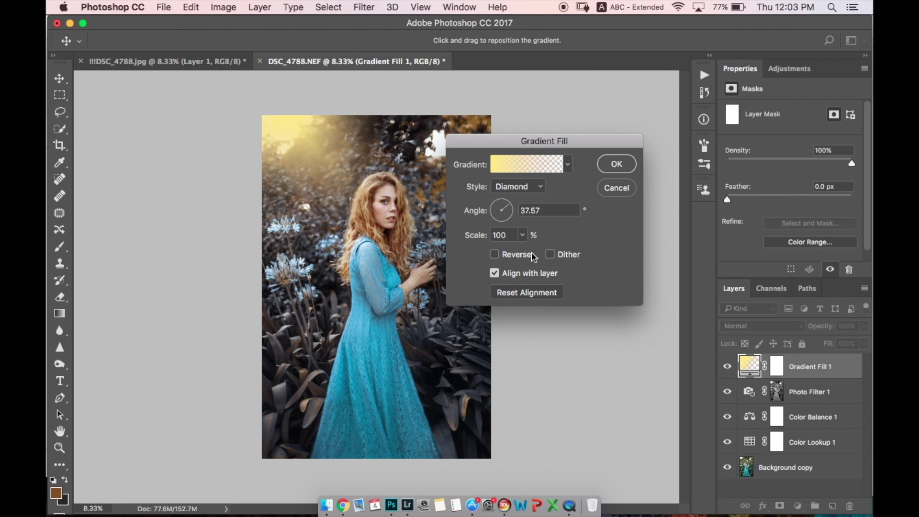
click(522, 235)
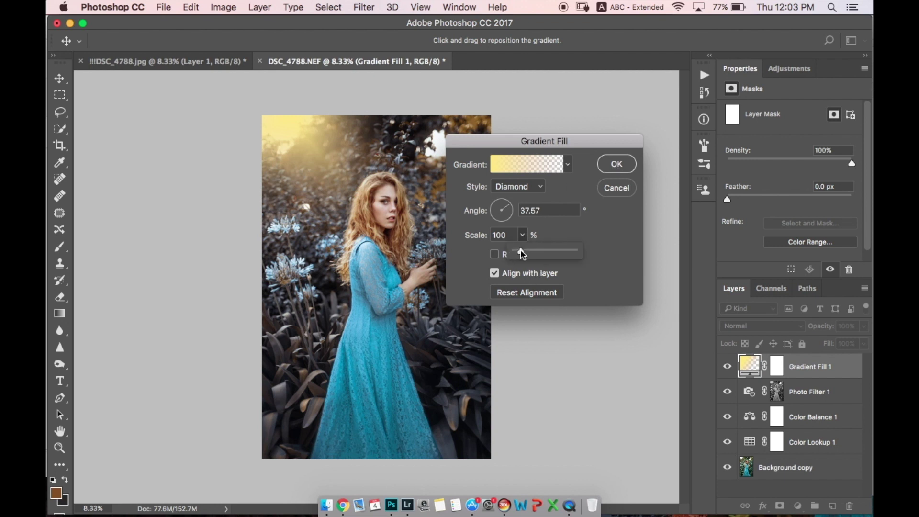
drag(521, 254, 525, 254)
click(293, 127)
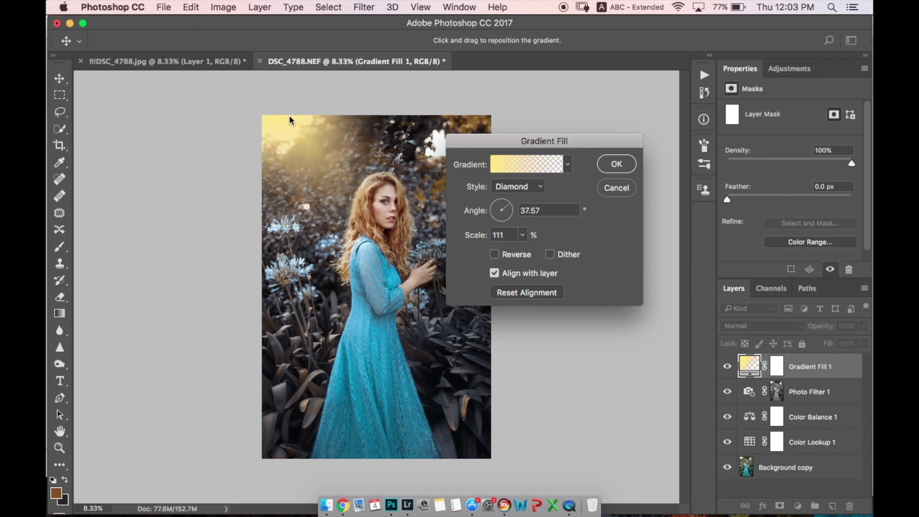
click(616, 163)
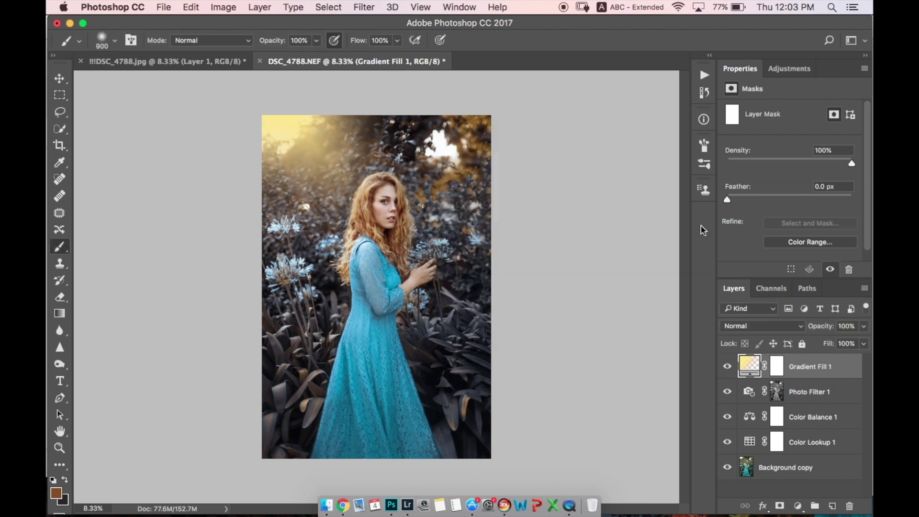
Set Gradient Fill 1's blend mode to Overlay and compare it on/off
click(765, 323)
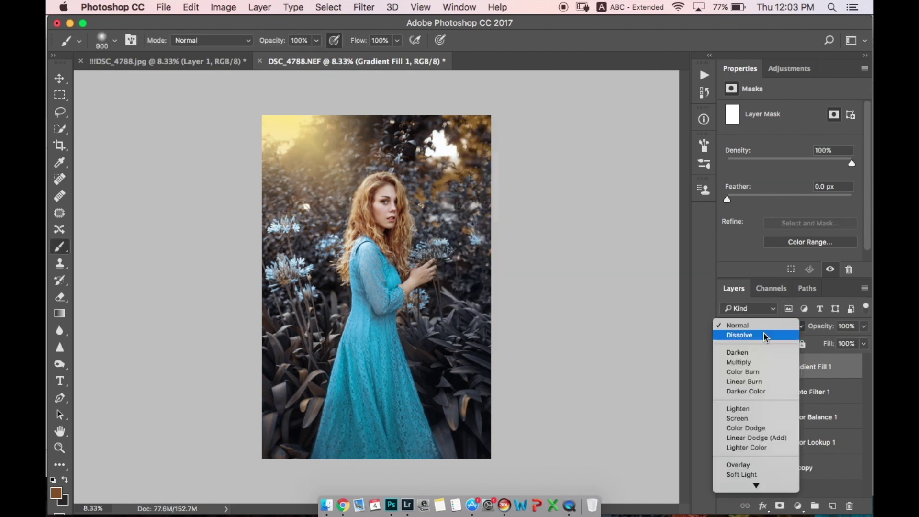
click(745, 466)
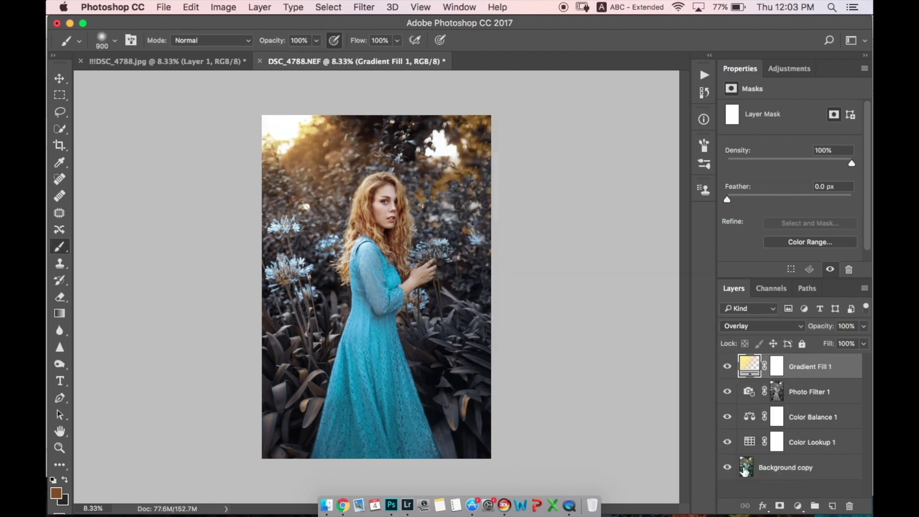
click(728, 367)
click(728, 367)
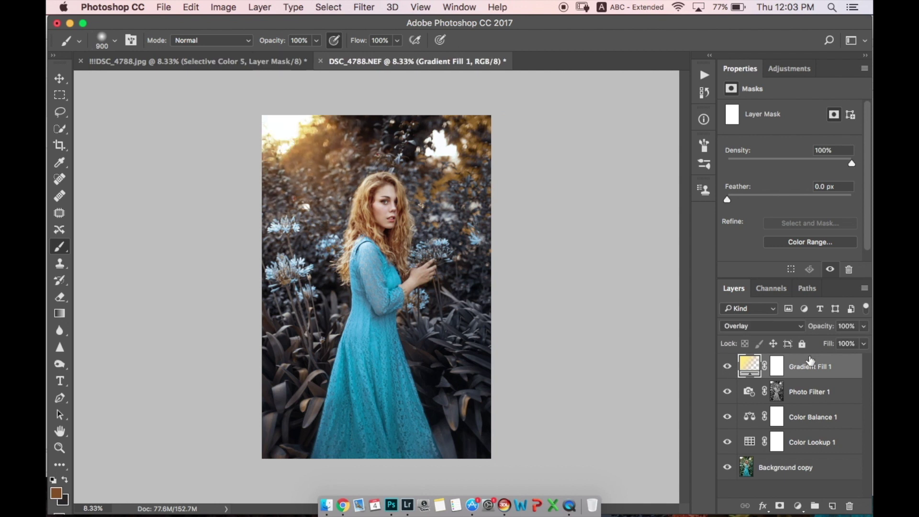
Add a Selective Color layer giving Yellows +25 Black, comparing on/off
click(797, 70)
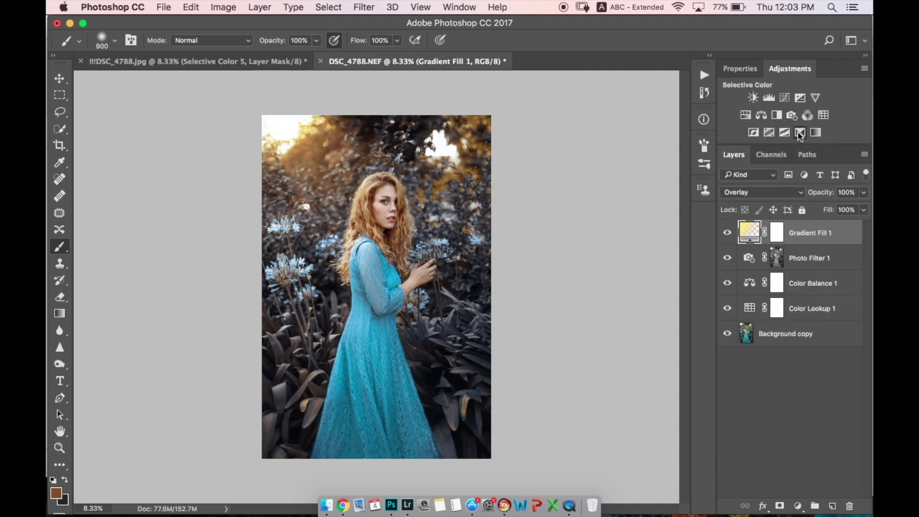
click(799, 134)
click(811, 225)
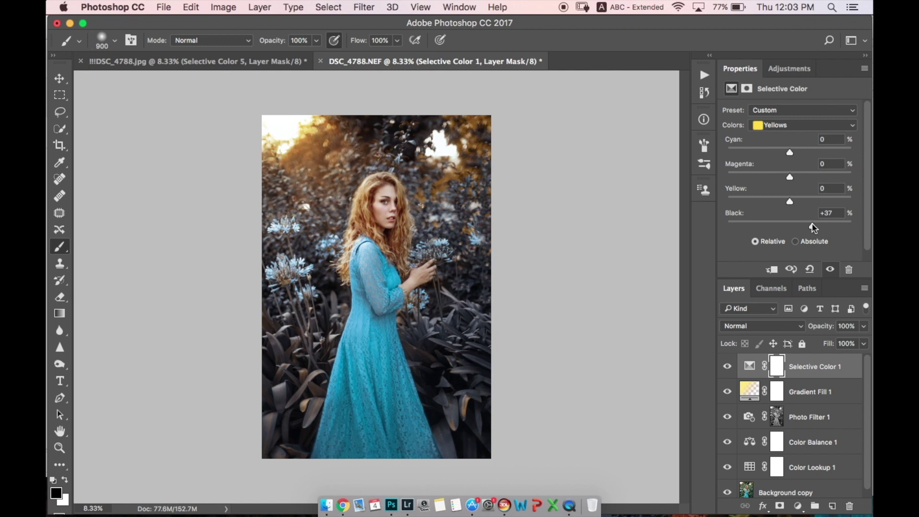
click(728, 367)
click(728, 367)
drag(812, 226, 805, 226)
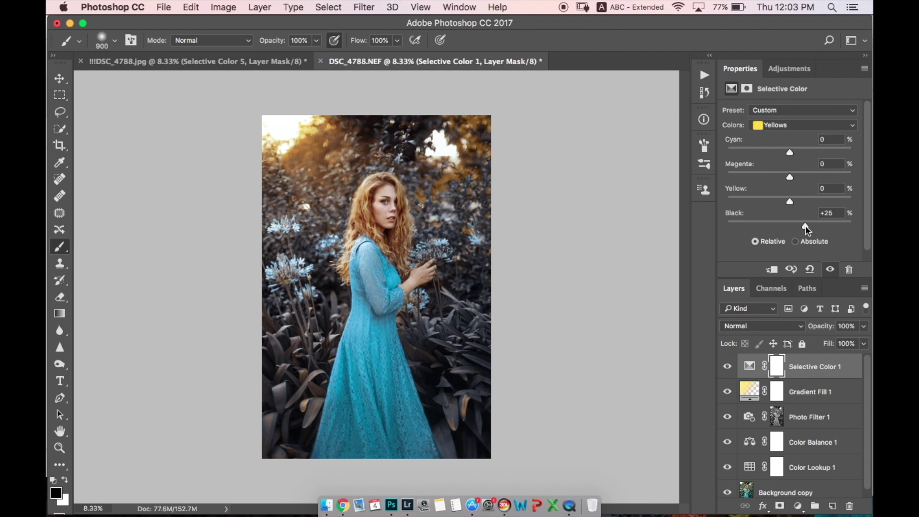
click(728, 366)
click(727, 367)
Add a second Color Balance layer with midtones set to +3, −5, −5
click(783, 72)
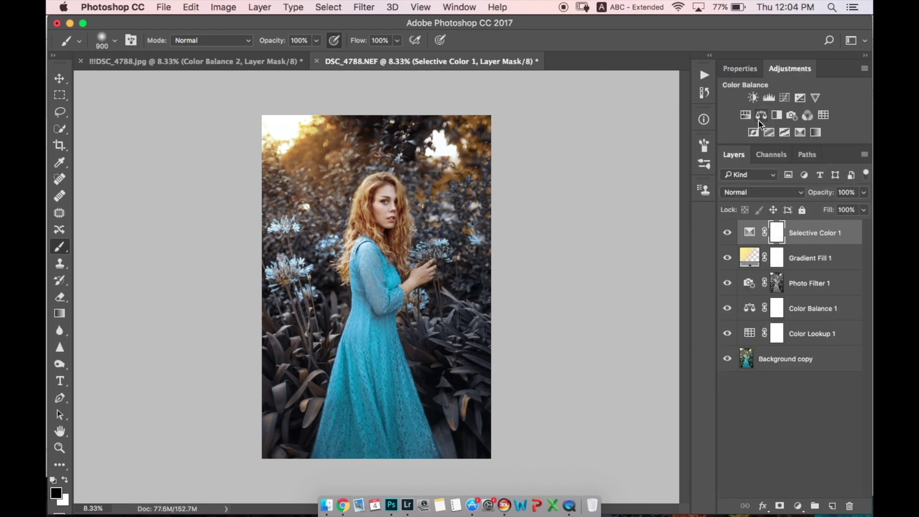
click(765, 125)
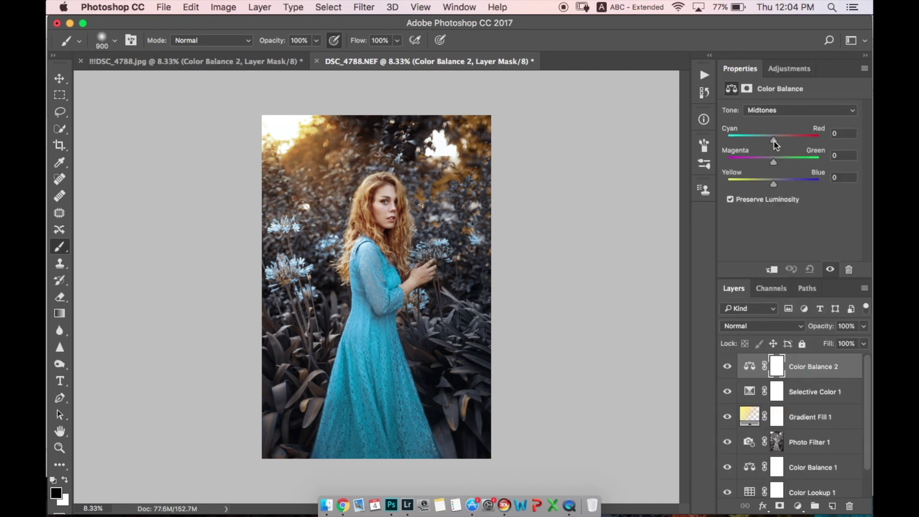
drag(773, 141, 774, 146)
drag(774, 185, 773, 187)
drag(771, 161, 770, 163)
Nudge the highlights slightly toward blue, then switch to the Shadows range and compare
click(781, 111)
click(781, 120)
drag(773, 182, 775, 183)
click(779, 112)
click(780, 90)
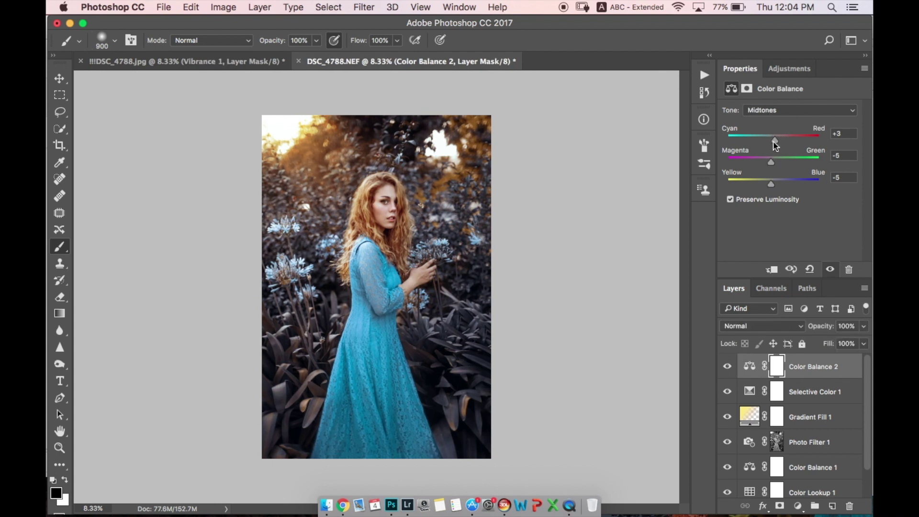
click(727, 366)
Add a Vibrance layer at about +45 and paint its mask black over the face and hair
click(728, 367)
click(798, 69)
click(815, 98)
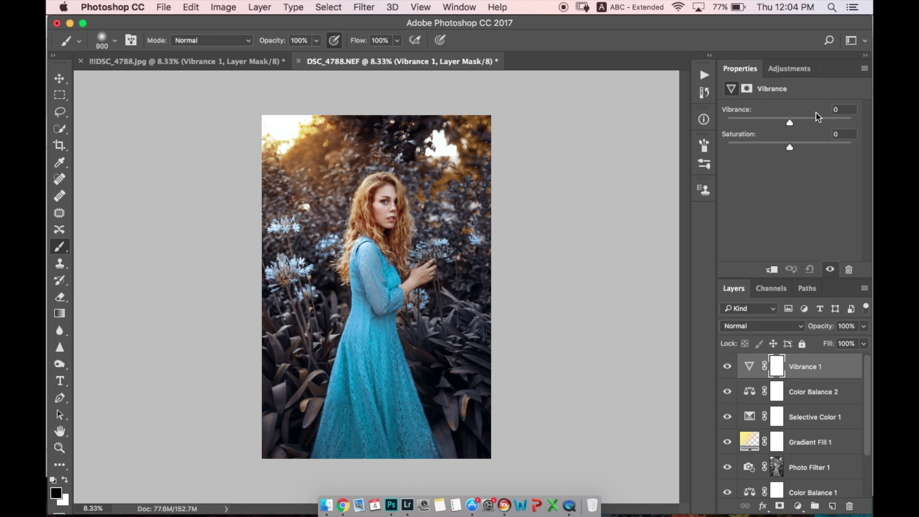
click(818, 123)
click(773, 368)
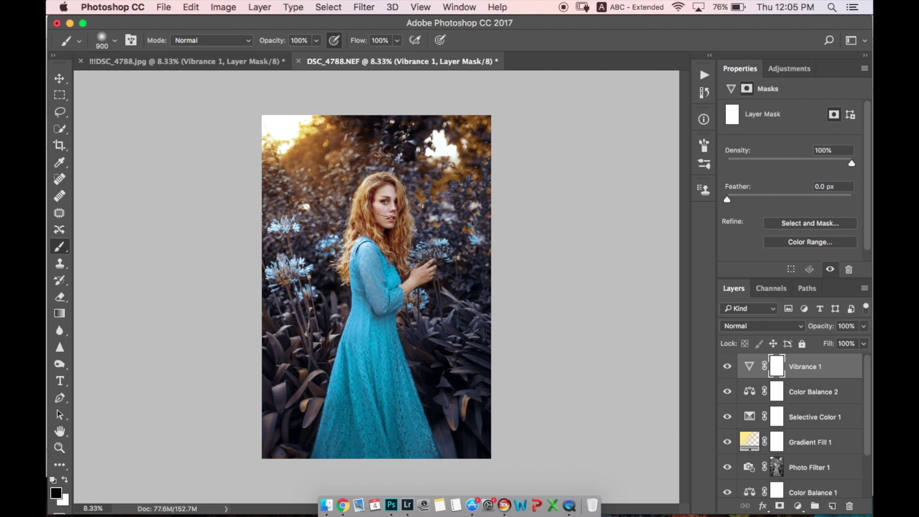
mouse_move(393, 260)
mouse_down()
mouse_move(383, 203)
mouse_move(392, 220)
mouse_up()
key(super+equal)
key(super+equal)
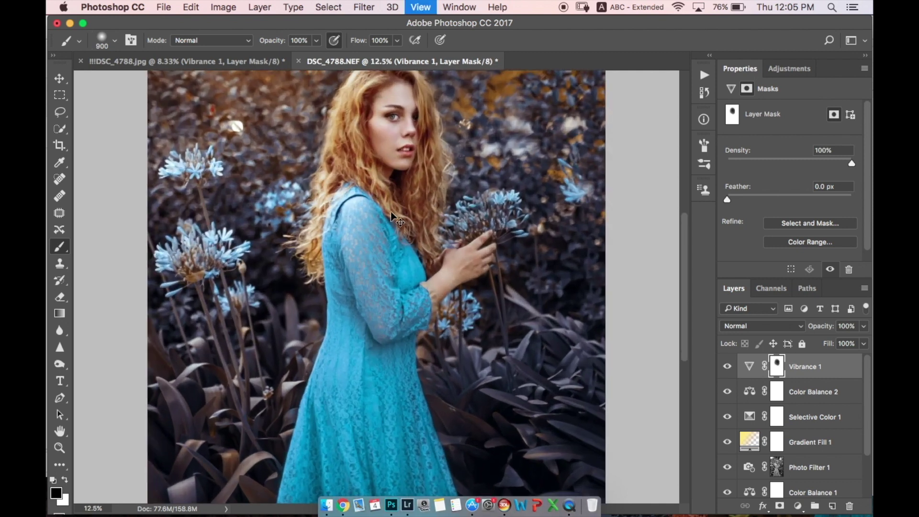
key(bracketleft)
key(bracketleft)
key(bracketleft)
key(bracketleft)
key(bracketleft)
key(bracketleft)
key(bracketleft)
key(bracketleft)
key(bracketleft)
key(bracketleft)
key(bracketleft)
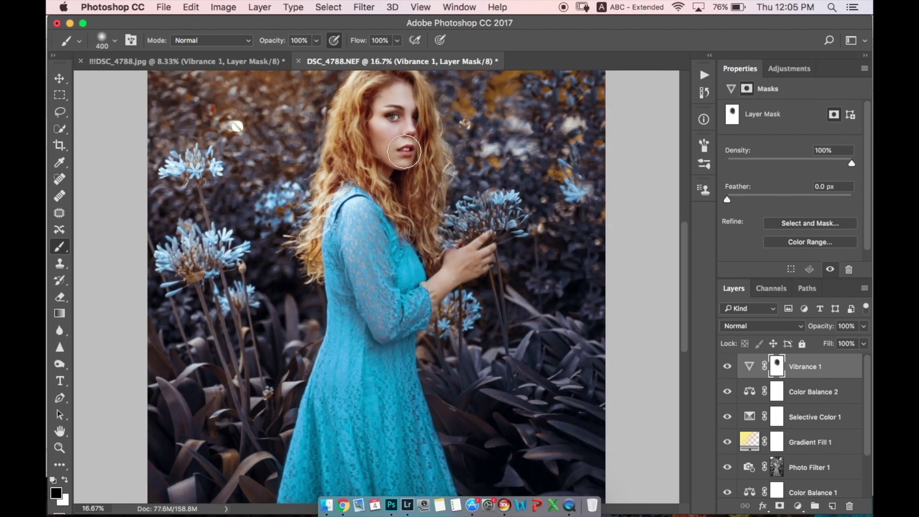
click(66, 478)
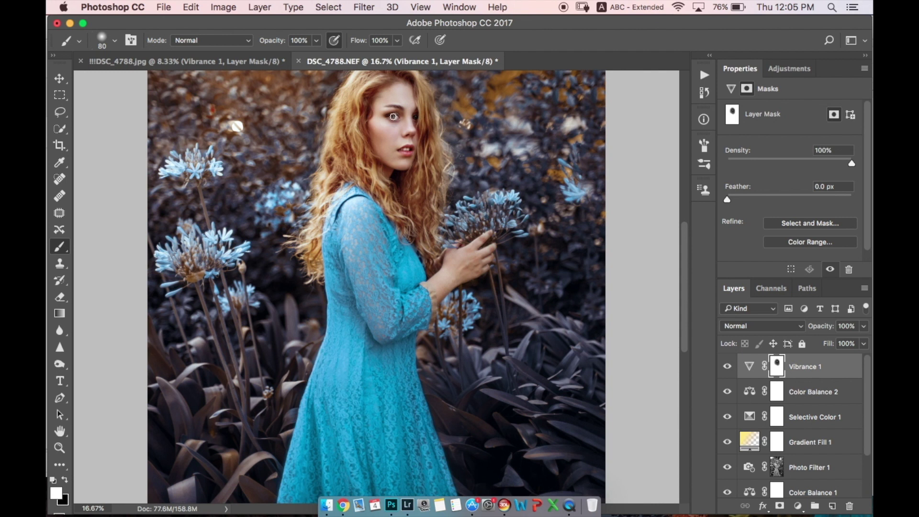
key(super+minus)
key(super+minus)
key(super+minus)
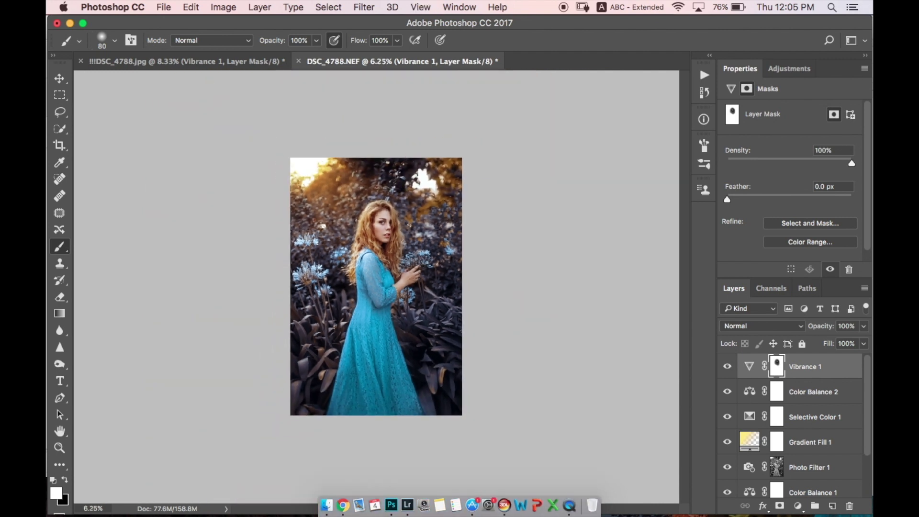
Select all layers from Vibrance 1 down to Background copy and merge them
click(806, 368)
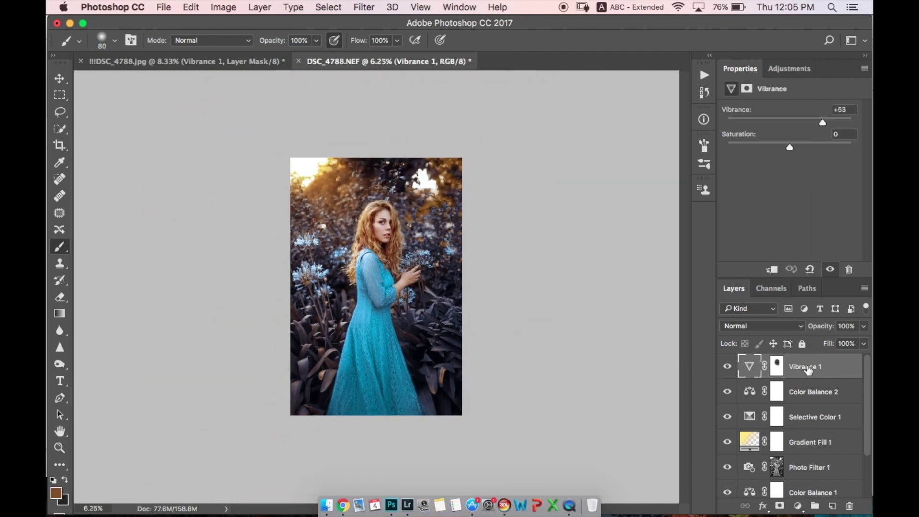
scroll(861, 375, down, 3)
click(727, 485)
click(727, 485)
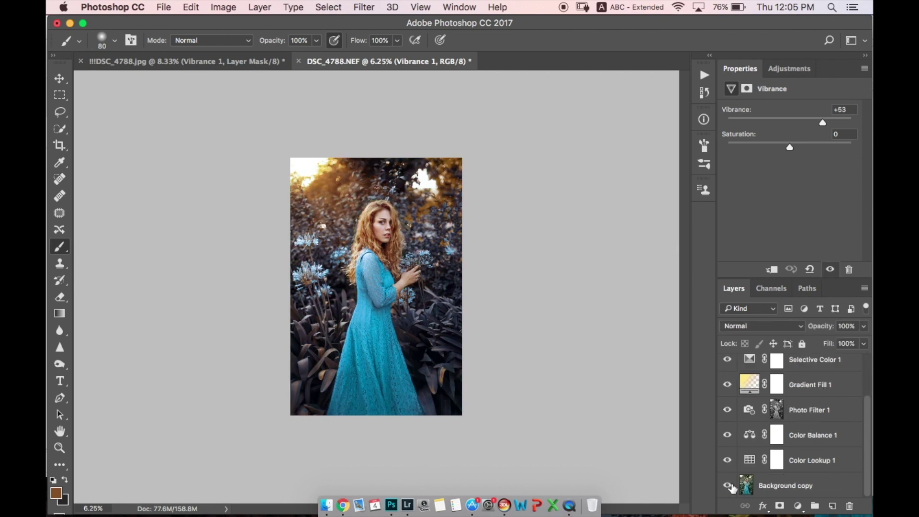
shift+click(788, 486)
key(super+e)
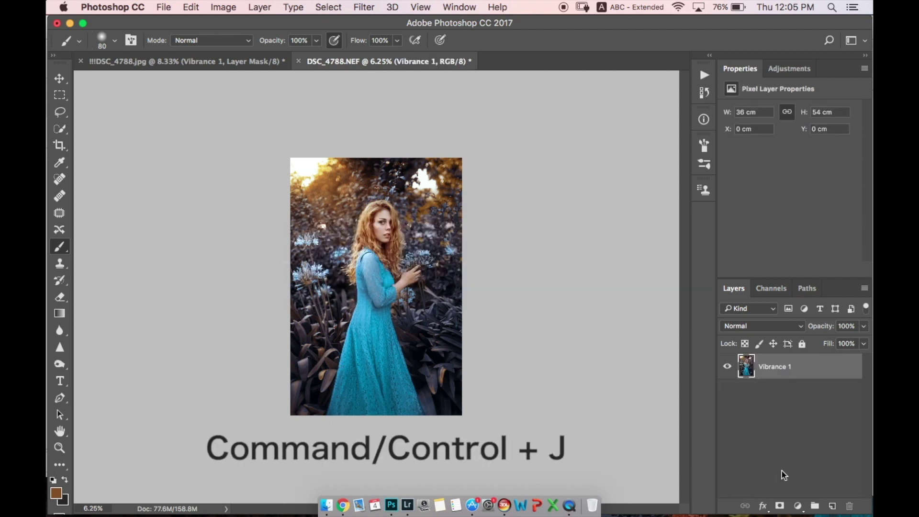
Duplicate the merged layer and open the Camera Raw Filter on the copy
key(super+j)
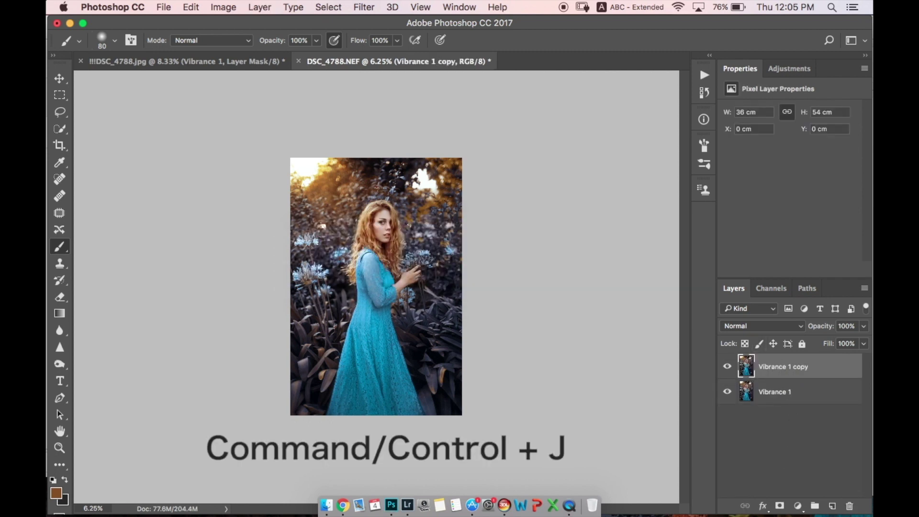
click(362, 7)
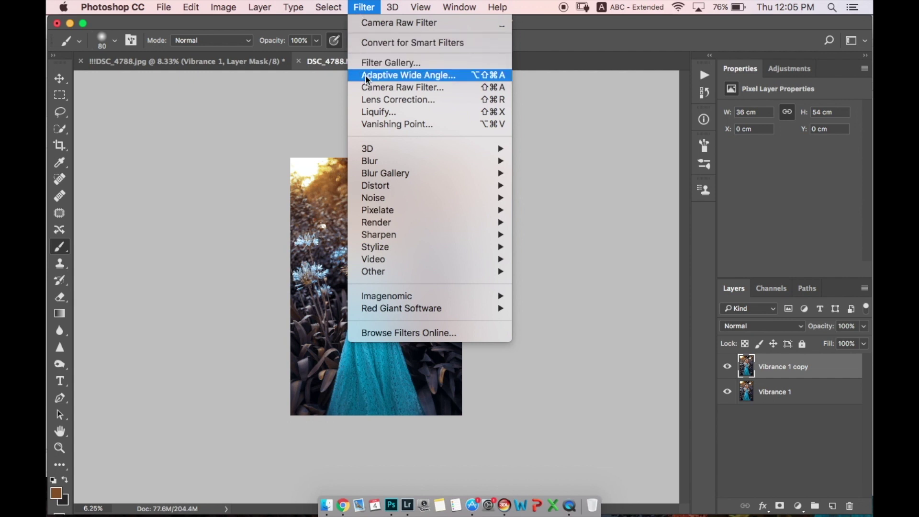
click(378, 87)
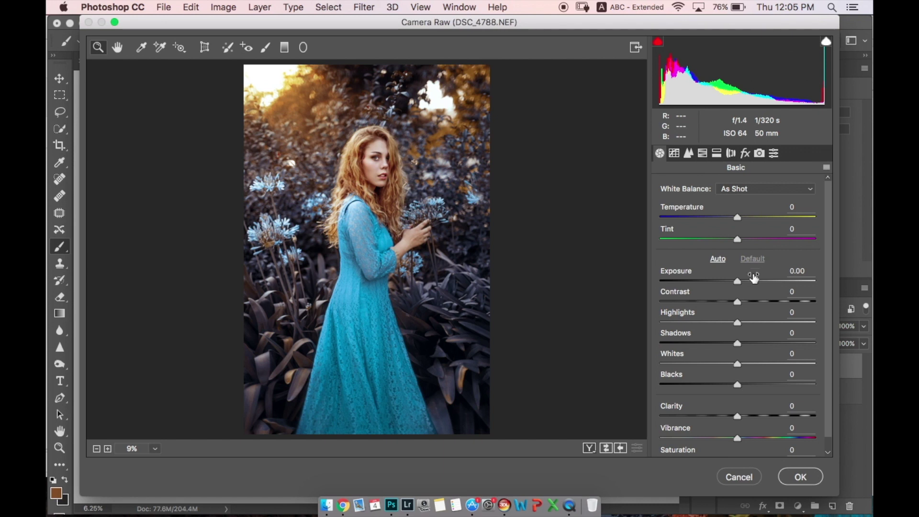
Set the Camera Raw HSL hues to Reds -41, Oranges -3 and Yellows -35
click(703, 154)
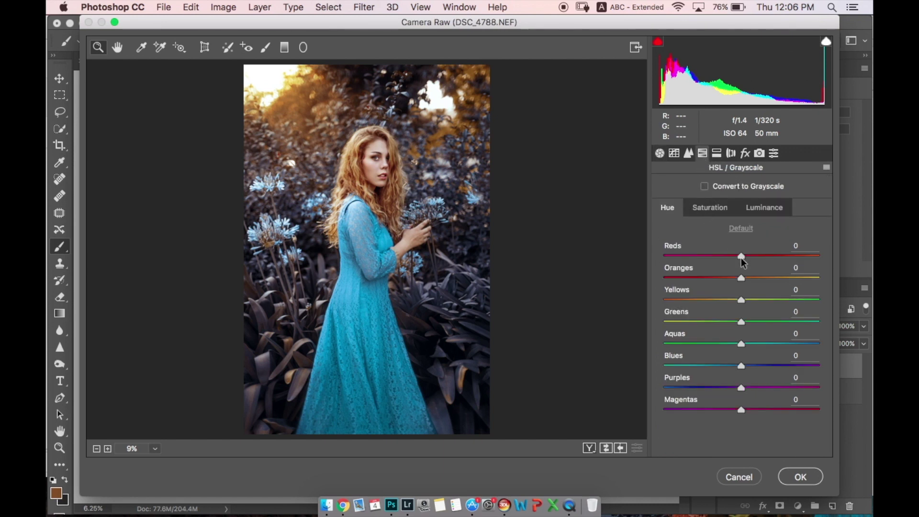
drag(740, 256, 735, 278)
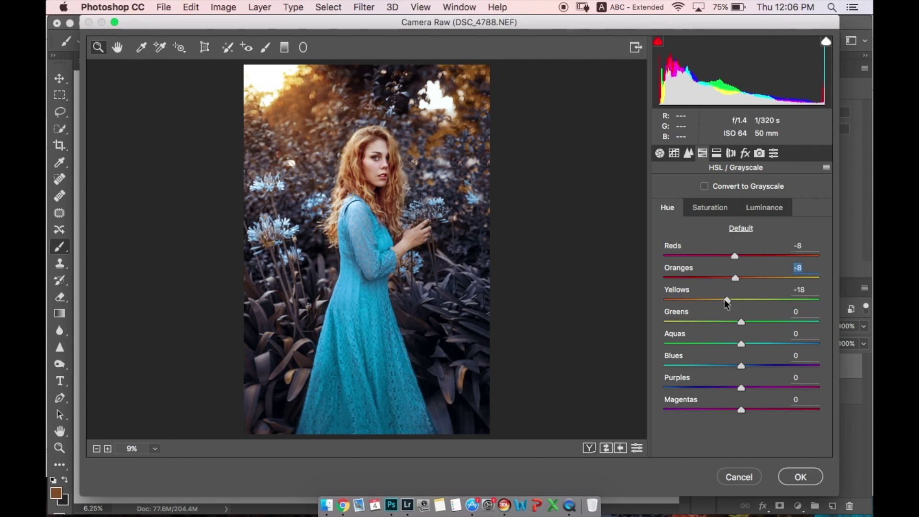
mouse_move(724, 299)
mouse_down()
mouse_move(713, 299)
mouse_move(732, 278)
mouse_move(712, 301)
mouse_up()
drag(734, 256, 722, 257)
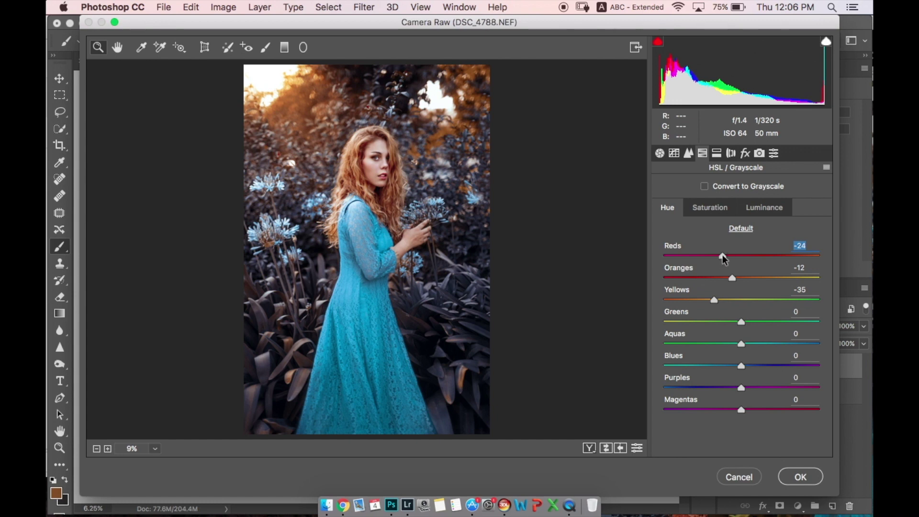
drag(721, 257, 738, 280)
drag(711, 253, 710, 258)
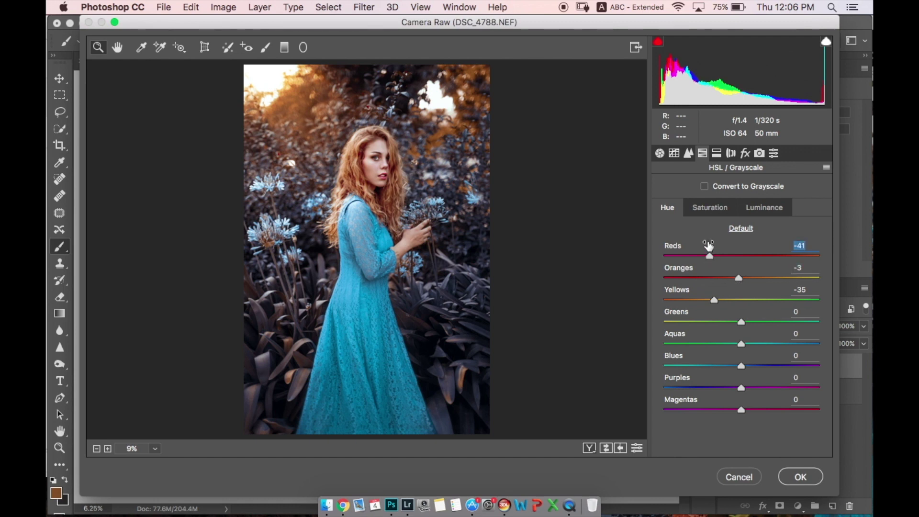
click(708, 208)
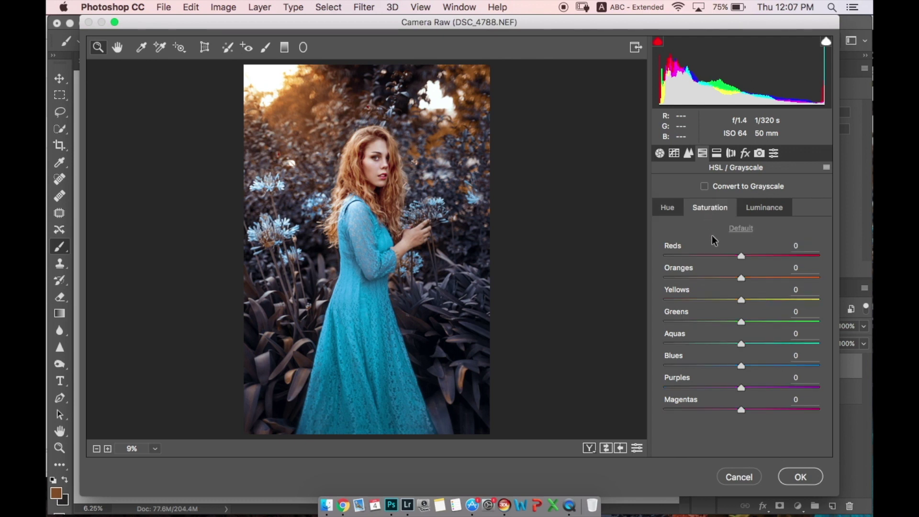
Desaturate the oranges and yellows and raise the red saturation in Camera Raw HSL
drag(740, 277, 756, 258)
drag(741, 301, 709, 301)
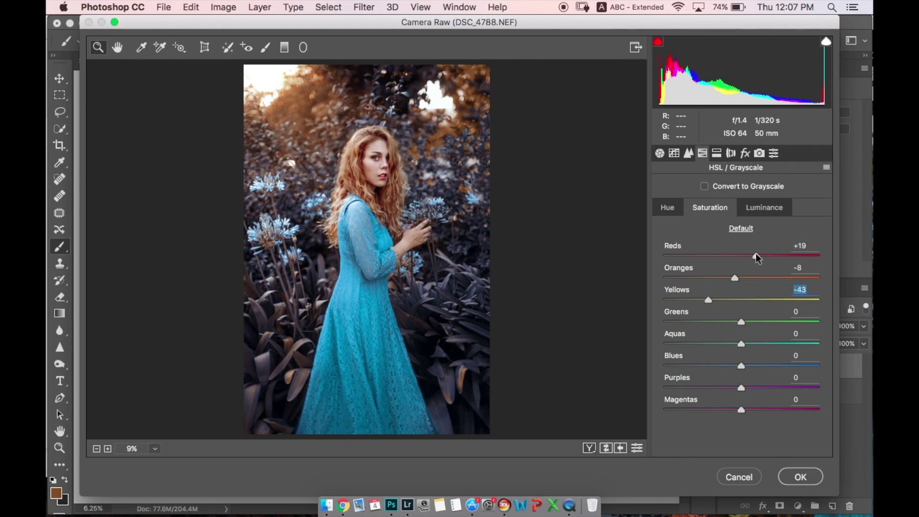
click(761, 255)
click(735, 278)
Adjust the aqua and blue hues in Camera Raw HSL
click(671, 207)
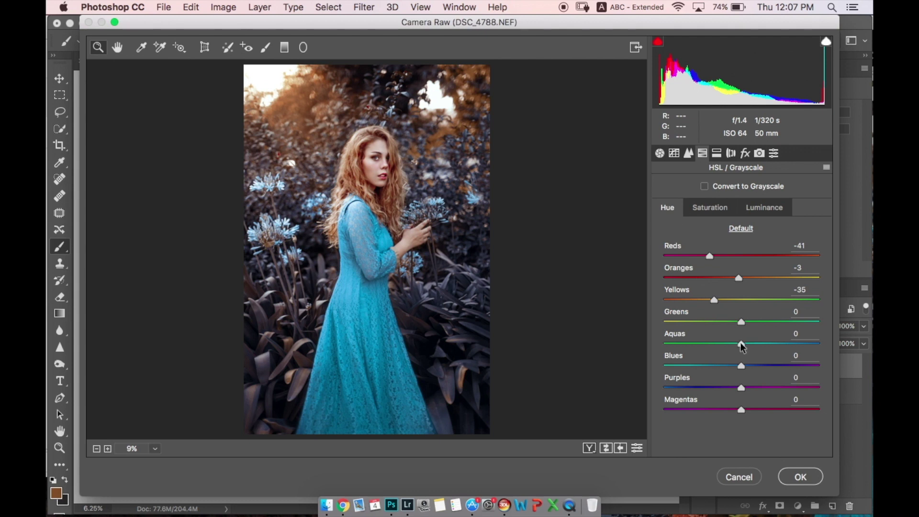
drag(741, 344, 727, 366)
double_click(727, 367)
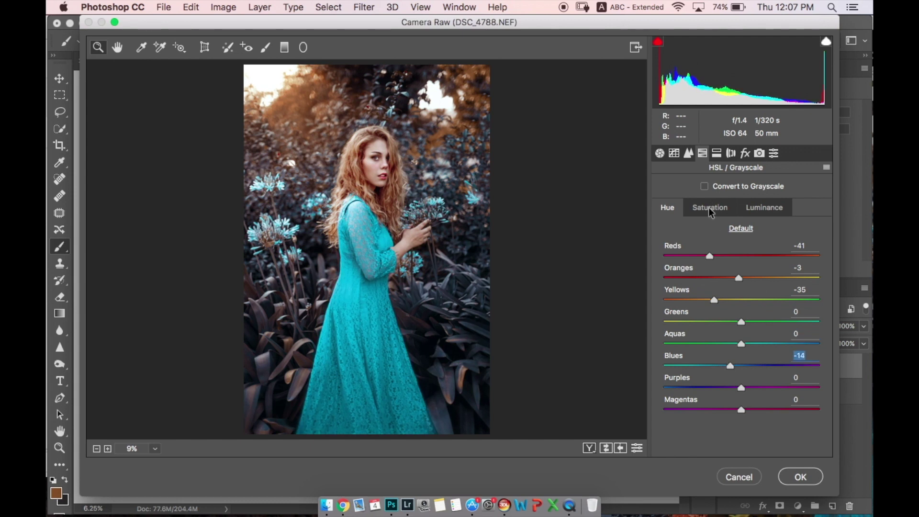
Set saturation to Reds +10, Oranges -8, Yellows -40, Aquas +13, Blues +10, Purples +5, Magentas +6
click(709, 207)
drag(760, 257, 750, 258)
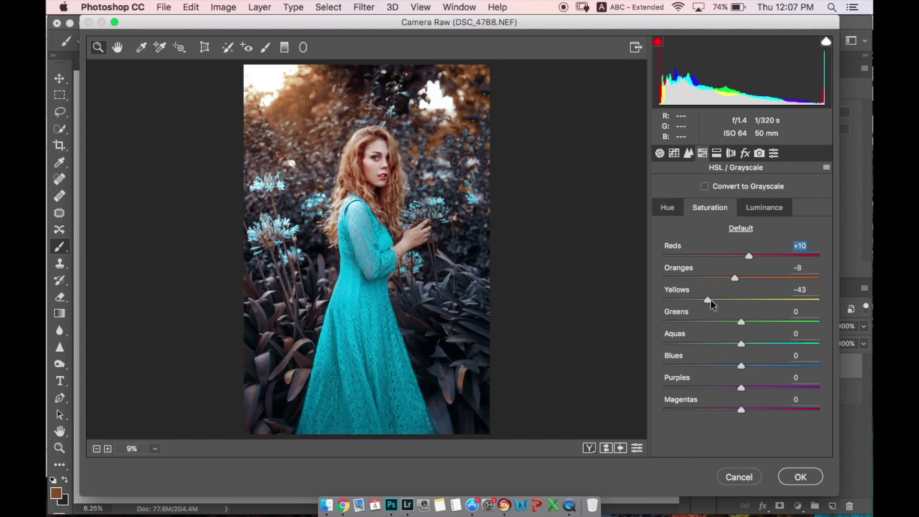
drag(708, 300, 750, 409)
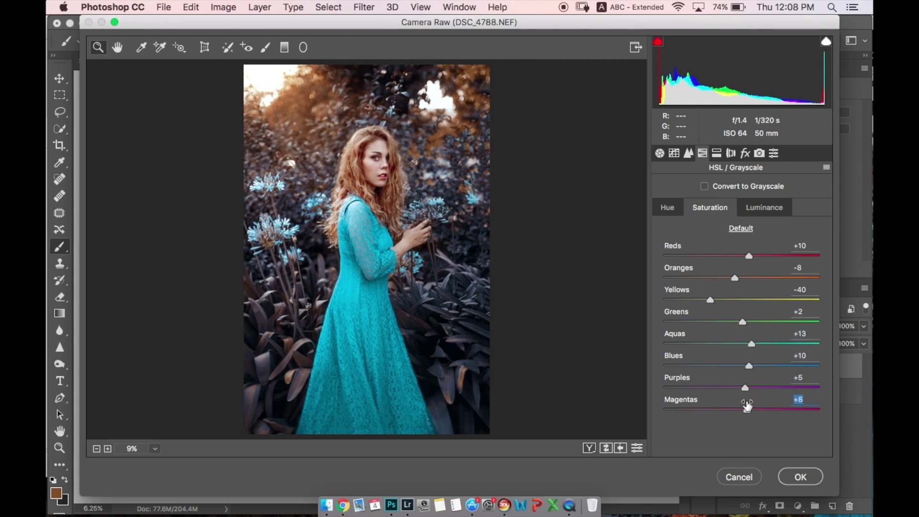
click(764, 210)
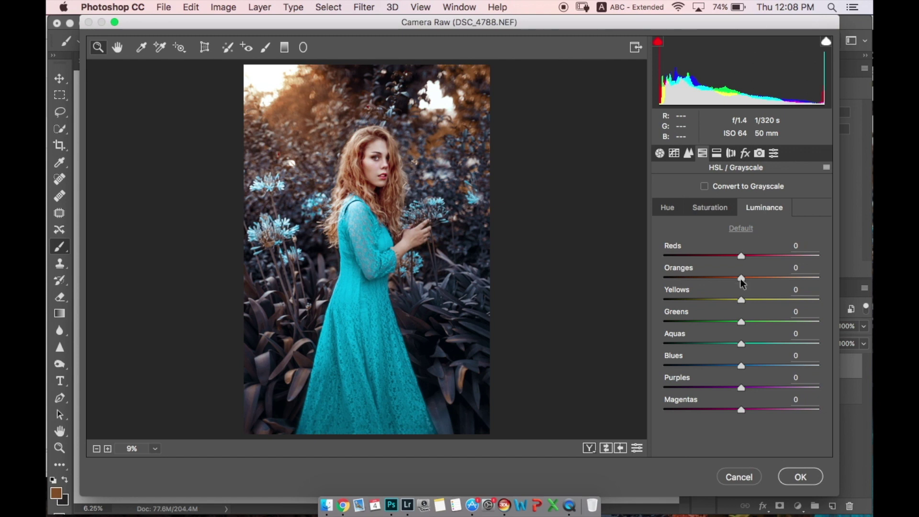
Set HSL luminance to Reds -8, Oranges -4, Yellows -2, Greens -6, Aquas -9, Blues -11, Purples -12, Magentas -11
drag(740, 255, 732, 255)
drag(740, 299, 732, 409)
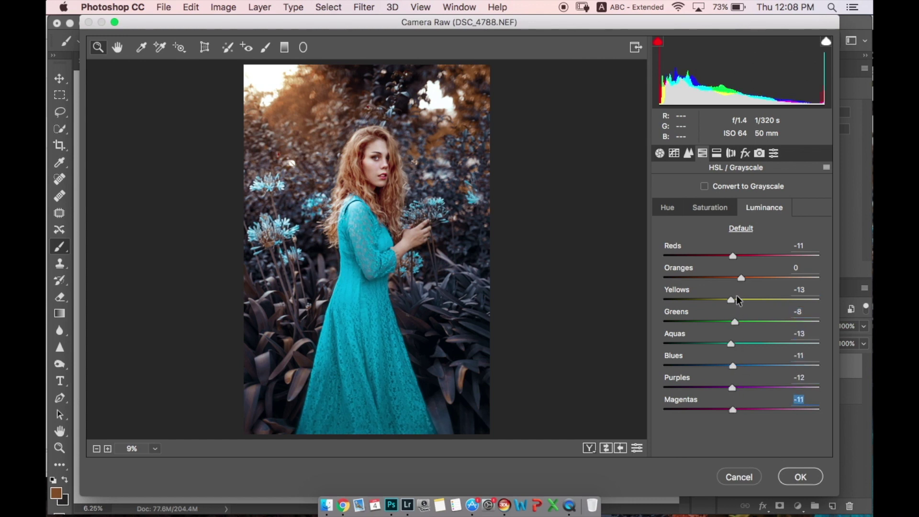
mouse_move(740, 277)
mouse_down()
mouse_move(750, 277)
mouse_move(744, 299)
mouse_move(748, 279)
mouse_move(739, 279)
mouse_move(742, 298)
mouse_move(737, 279)
mouse_up()
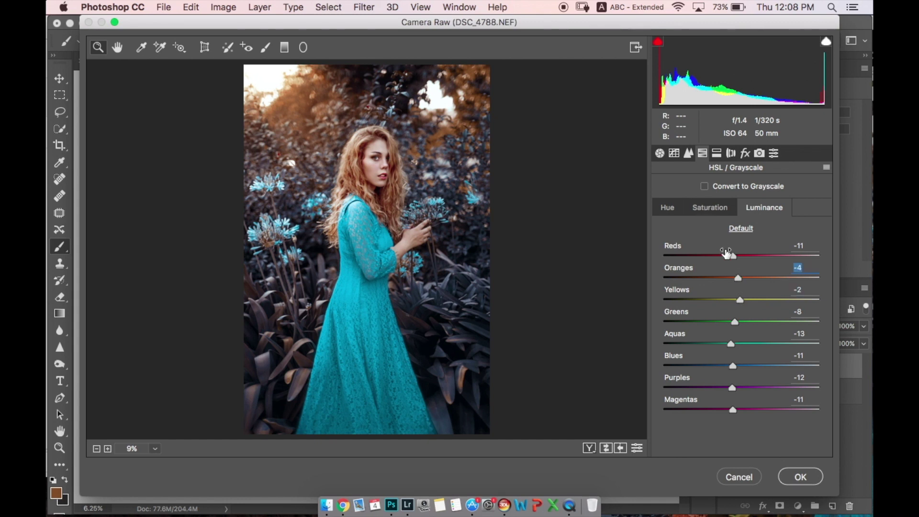
drag(735, 255, 736, 256)
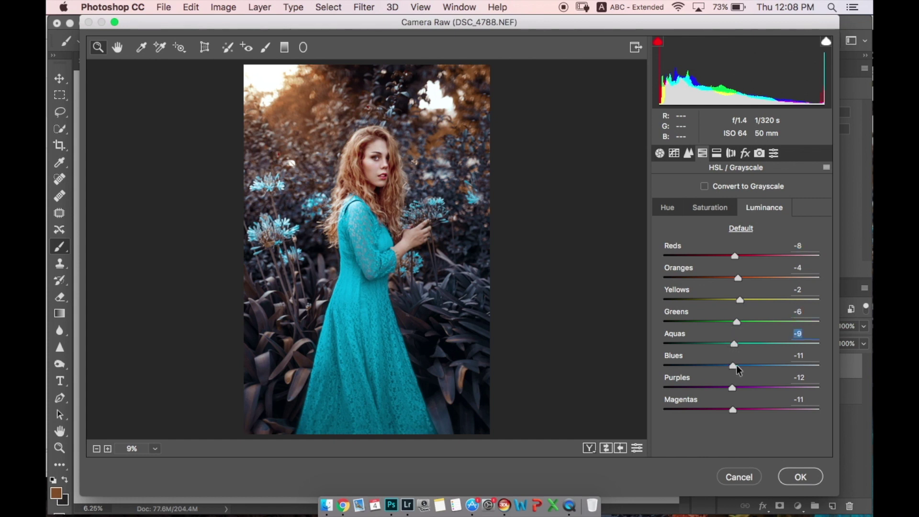